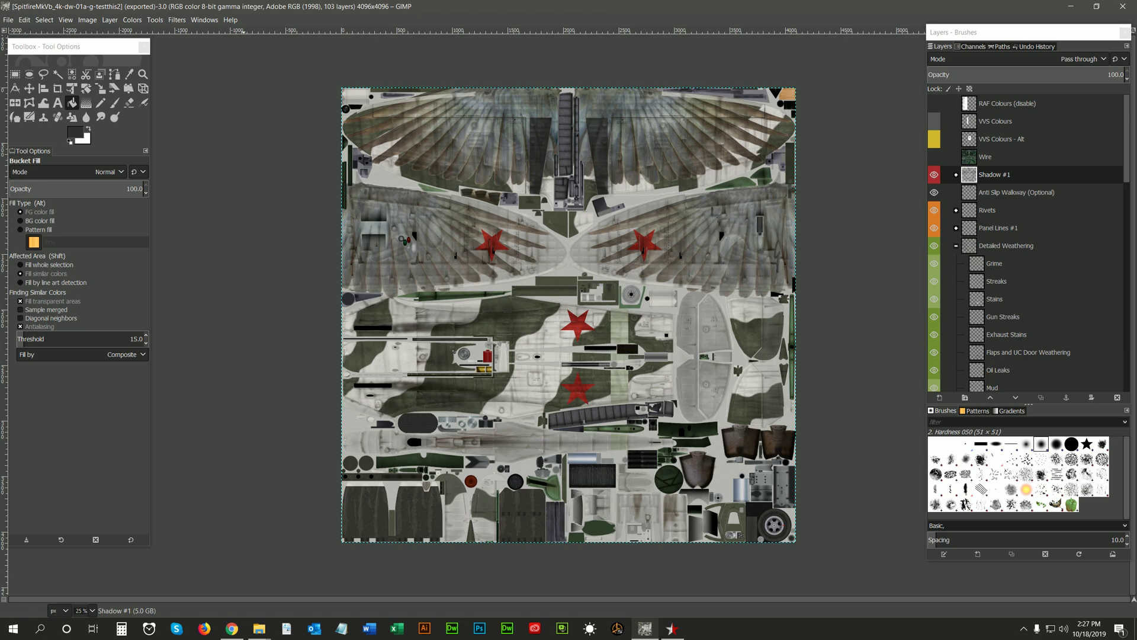
# Step: Check the installed GIMP version in the program's About information and close it
pyautogui.click(229, 20)
pyautogui.moveTo(252, 167)
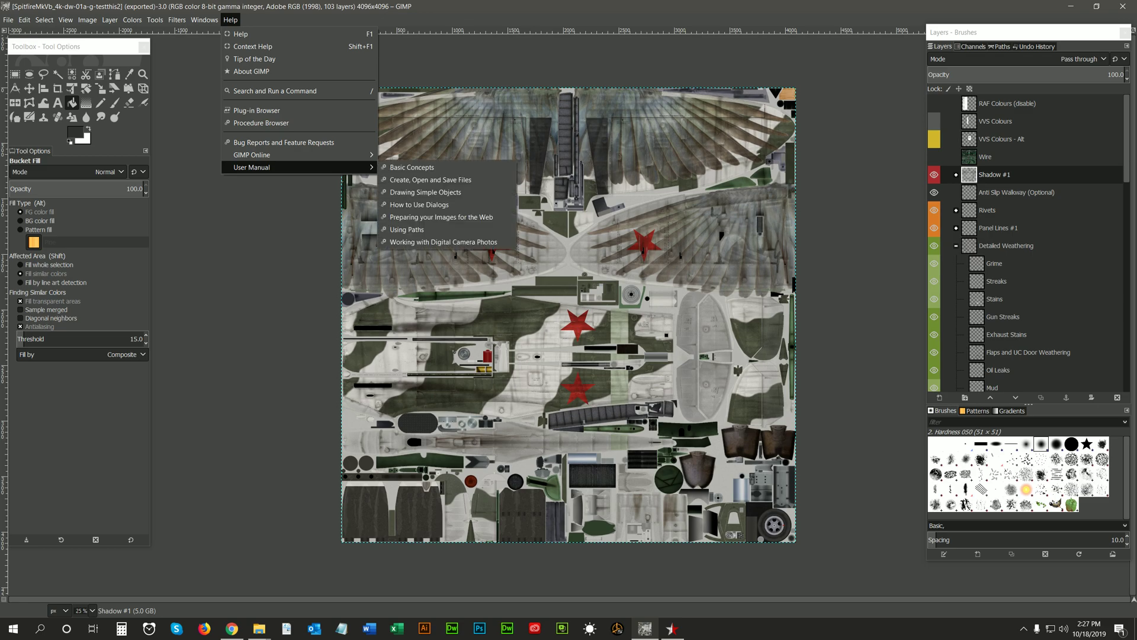
pyautogui.click(251, 71)
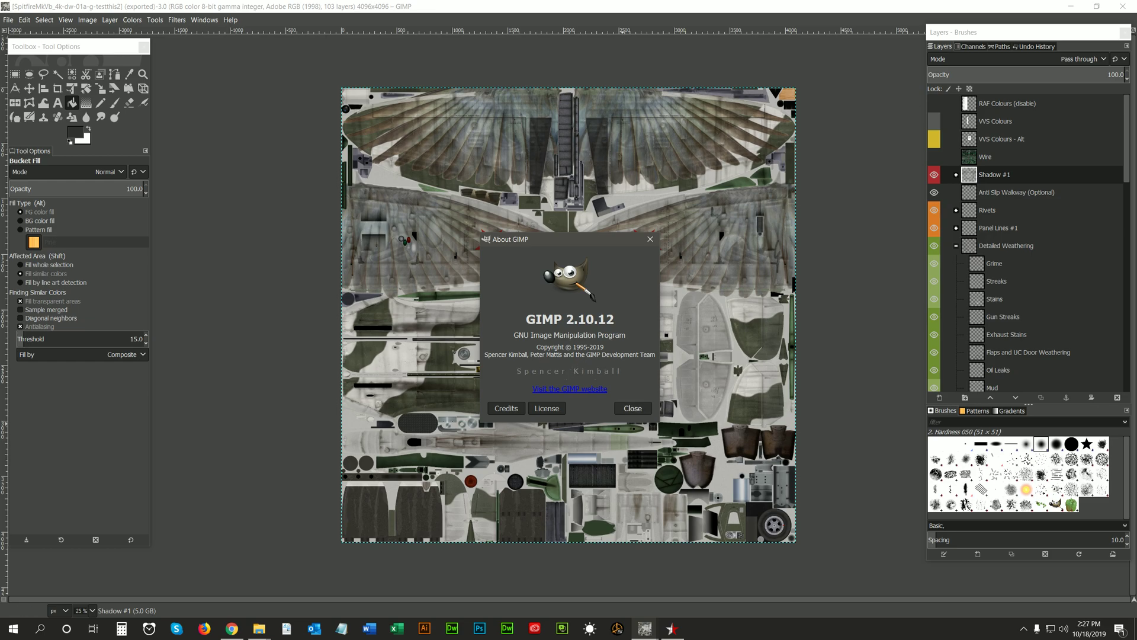
pyautogui.press('Escape')
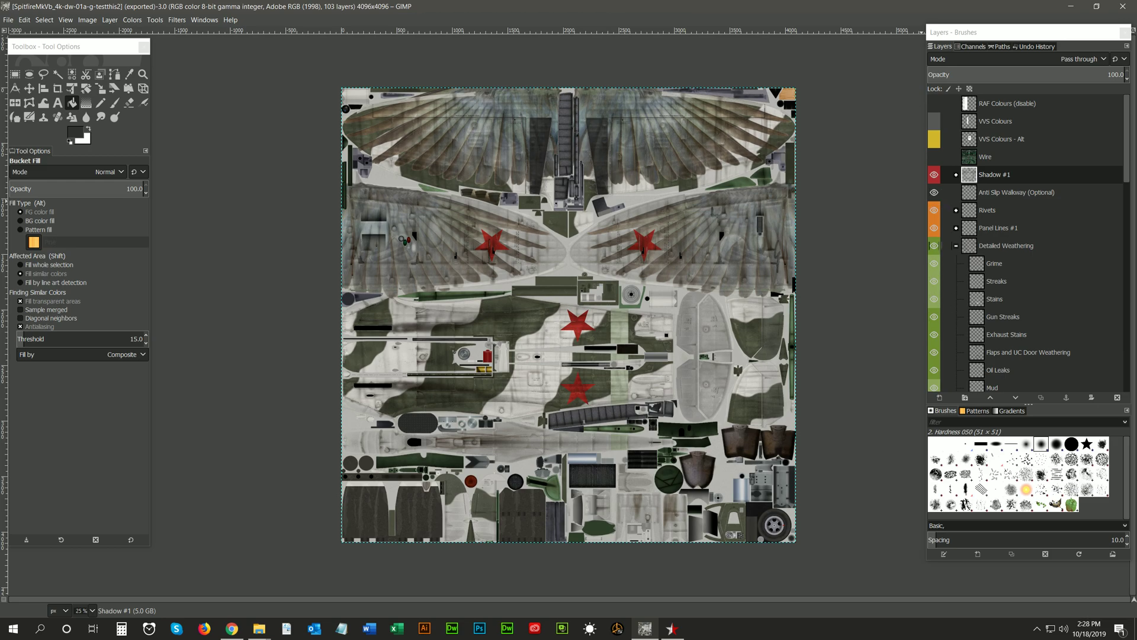
# Step: Expand the Panel Lines #1 layer group to view its layers, and collapse it again
pyautogui.click(956, 227)
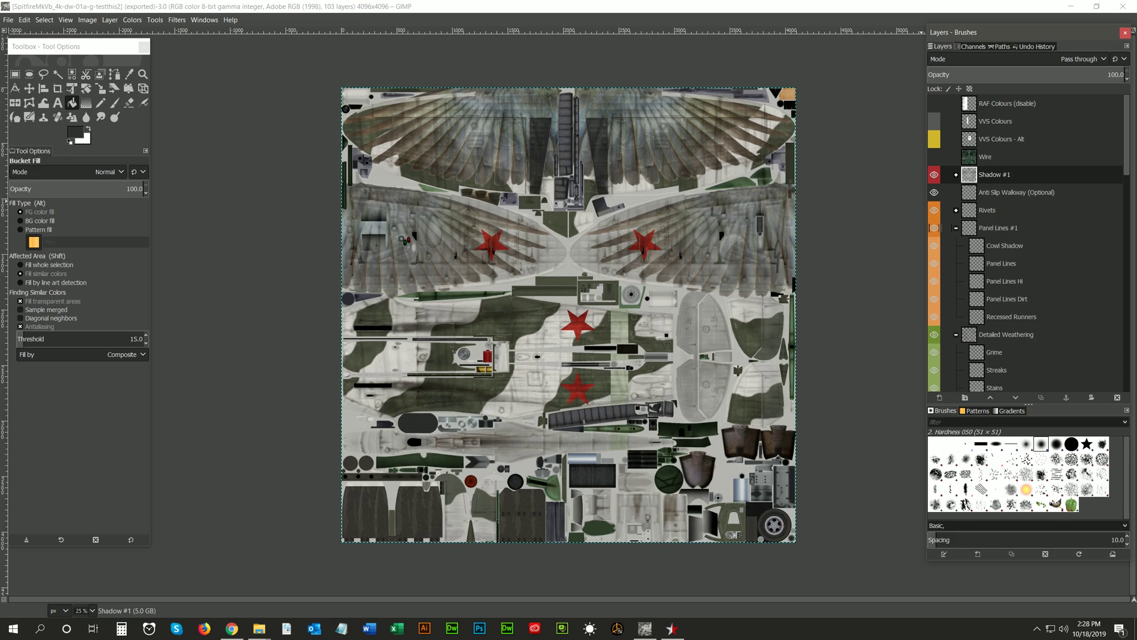
pyautogui.click(956, 227)
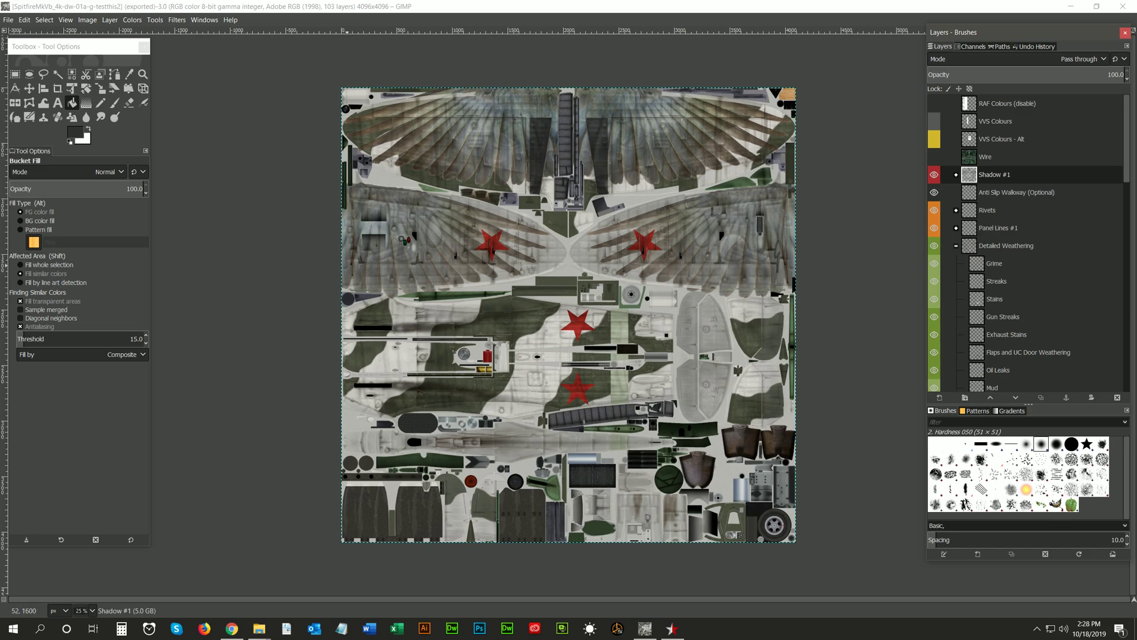
# Step: Switch to Chrome, view the GIMP website's home page and its Downloads page, and return to GIMP
pyautogui.click(232, 628)
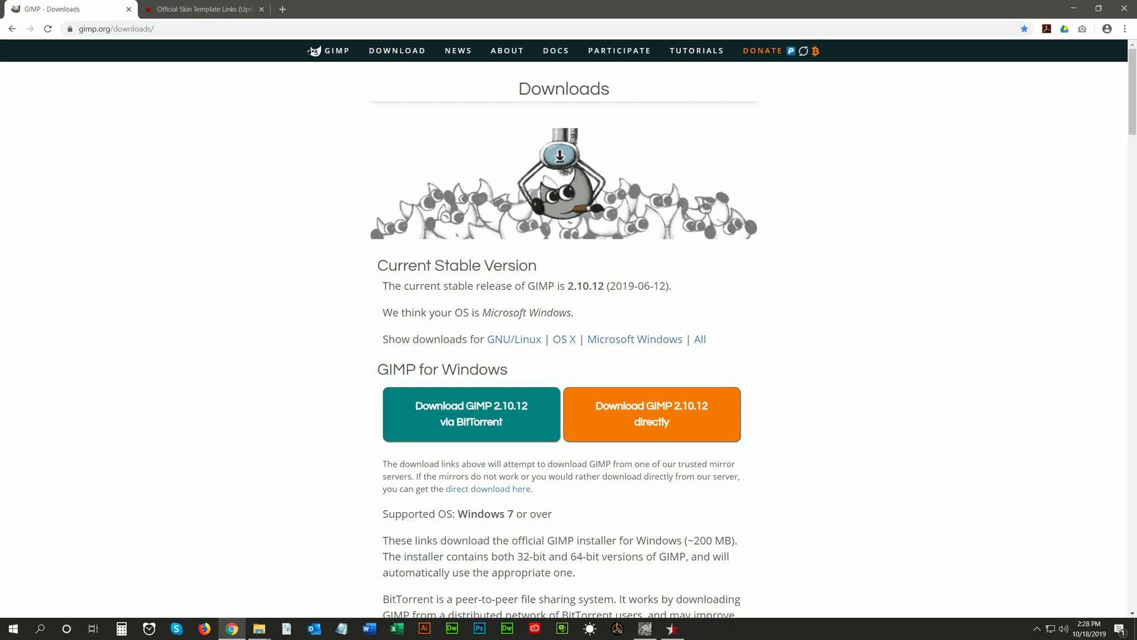
pyautogui.click(332, 50)
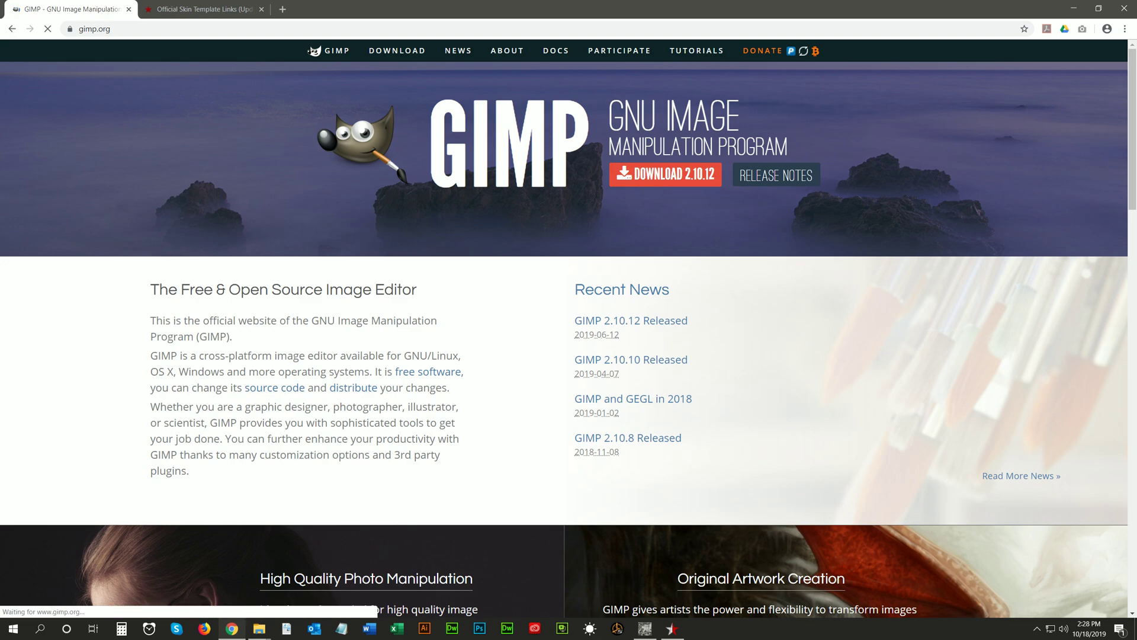
pyautogui.click(397, 50)
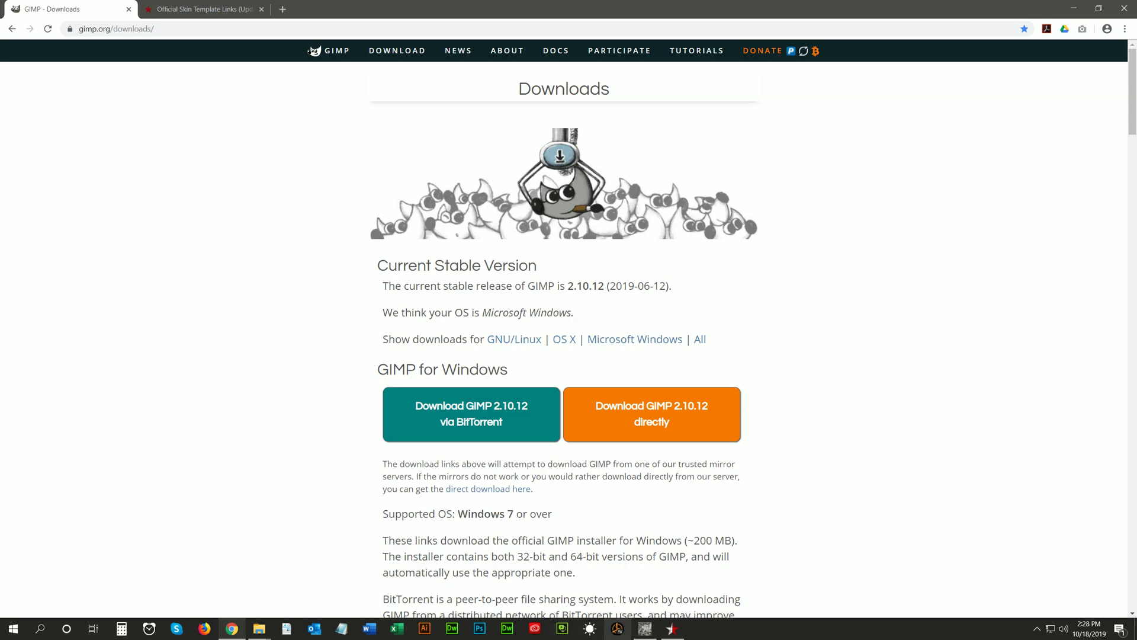
pyautogui.click(645, 628)
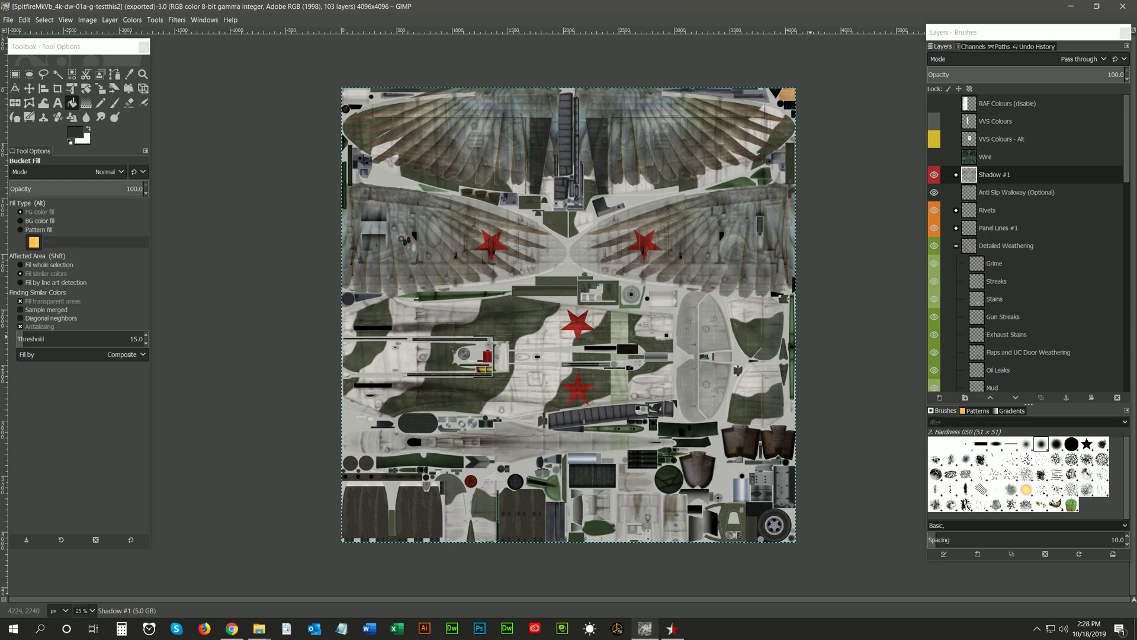
# Step: Switch to Chrome and look through the aircraft template list in the IL-2 Sturmovik forum's Official Skin Template Links topic
pyautogui.click(231, 628)
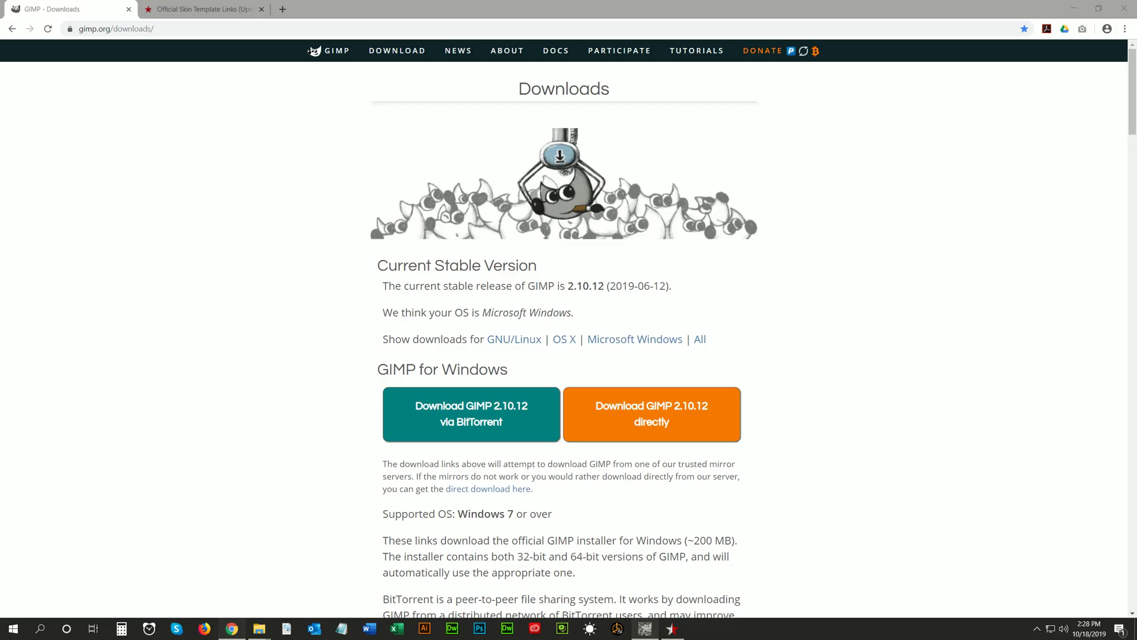
pyautogui.click(237, 9)
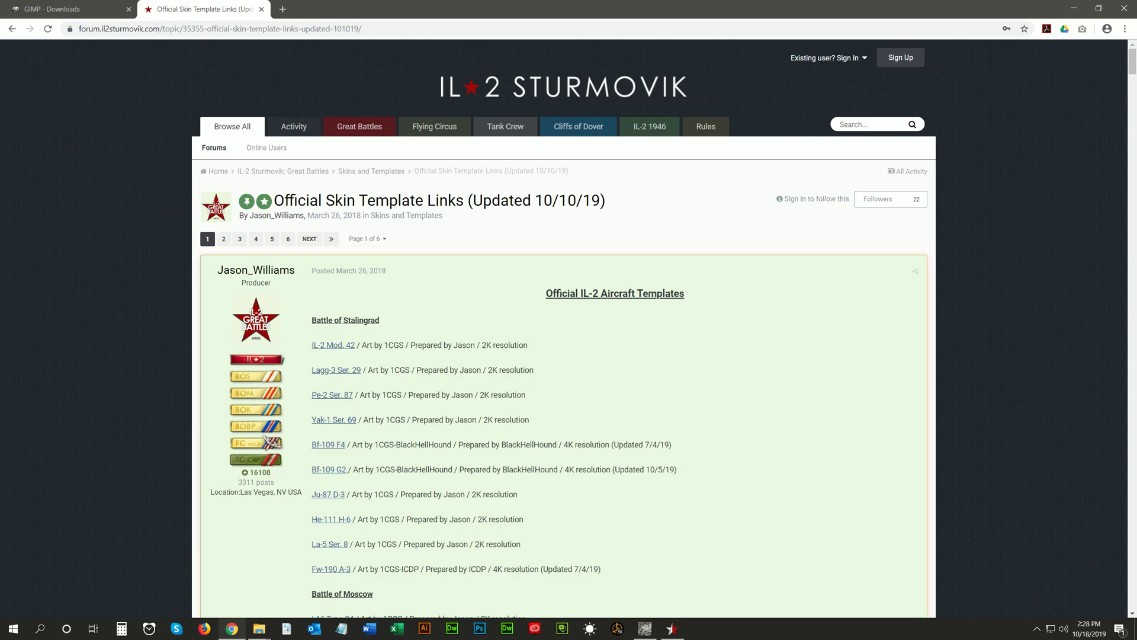
pyautogui.moveTo(569, 171); pyautogui.dragTo(237, 170)
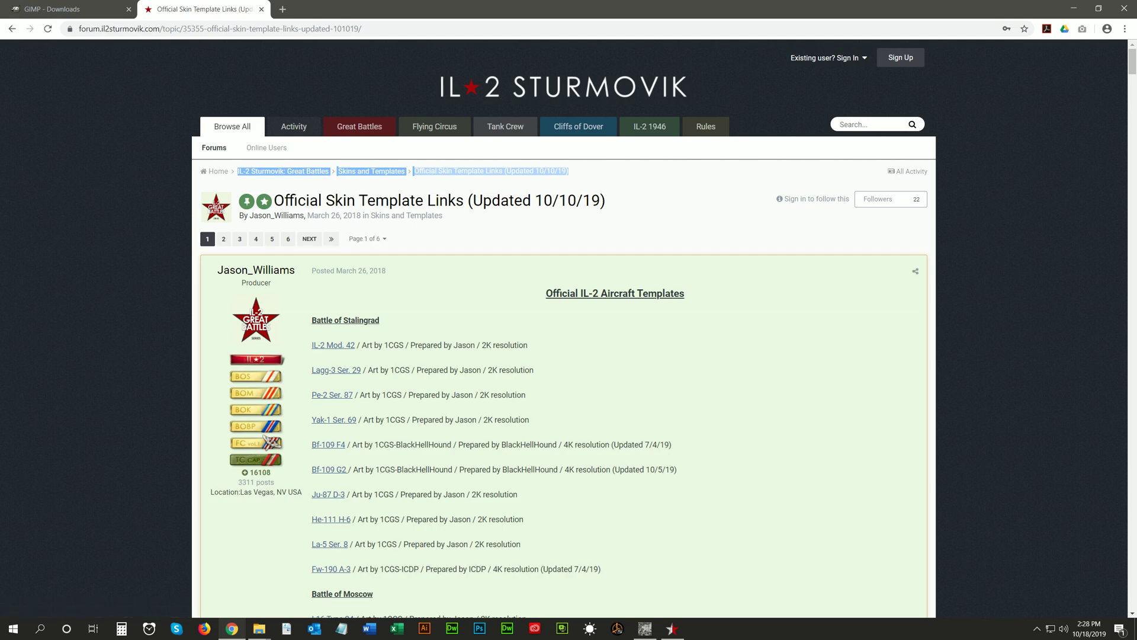
pyautogui.press('Escape')
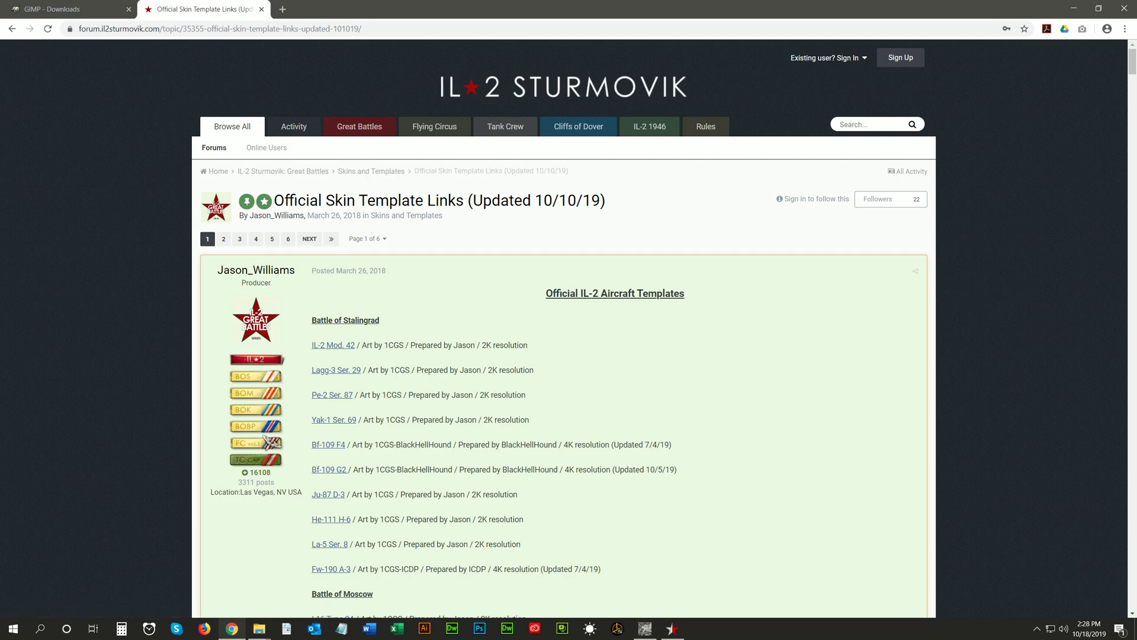
pyautogui.scroll(-10, 562, 326)
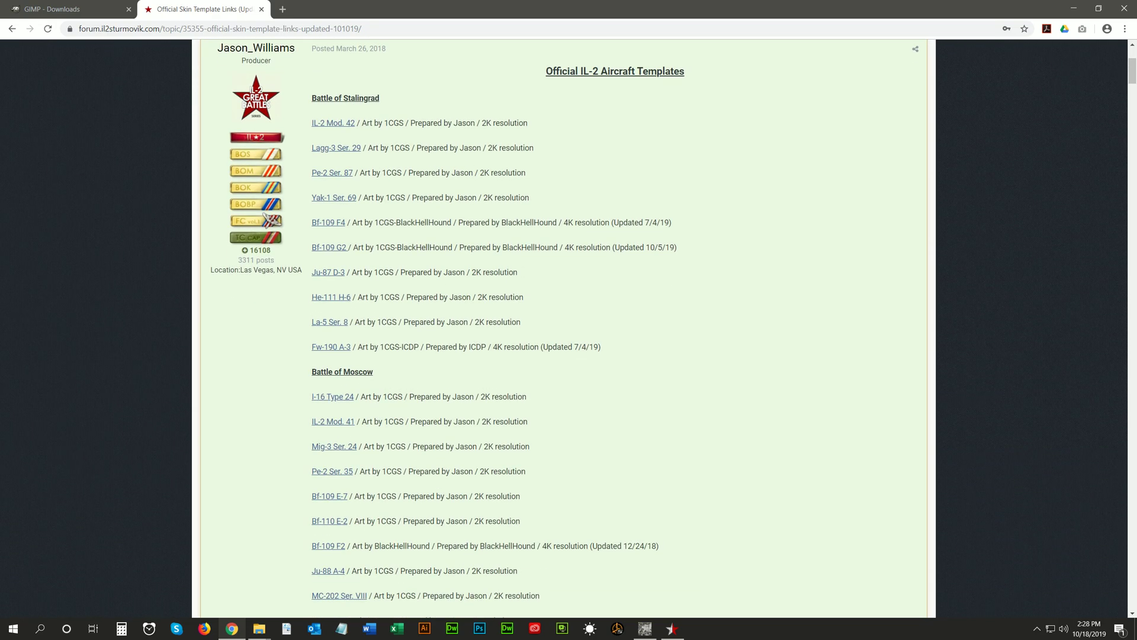
pyautogui.scroll(-4, 562, 325)
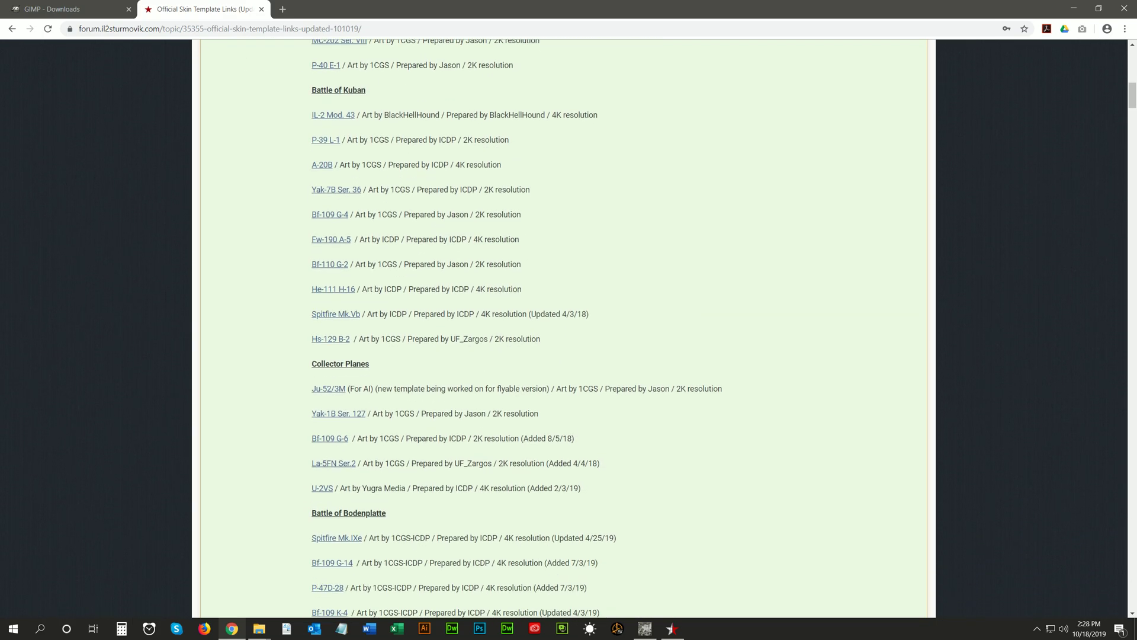
pyautogui.scroll(13, 265, 328)
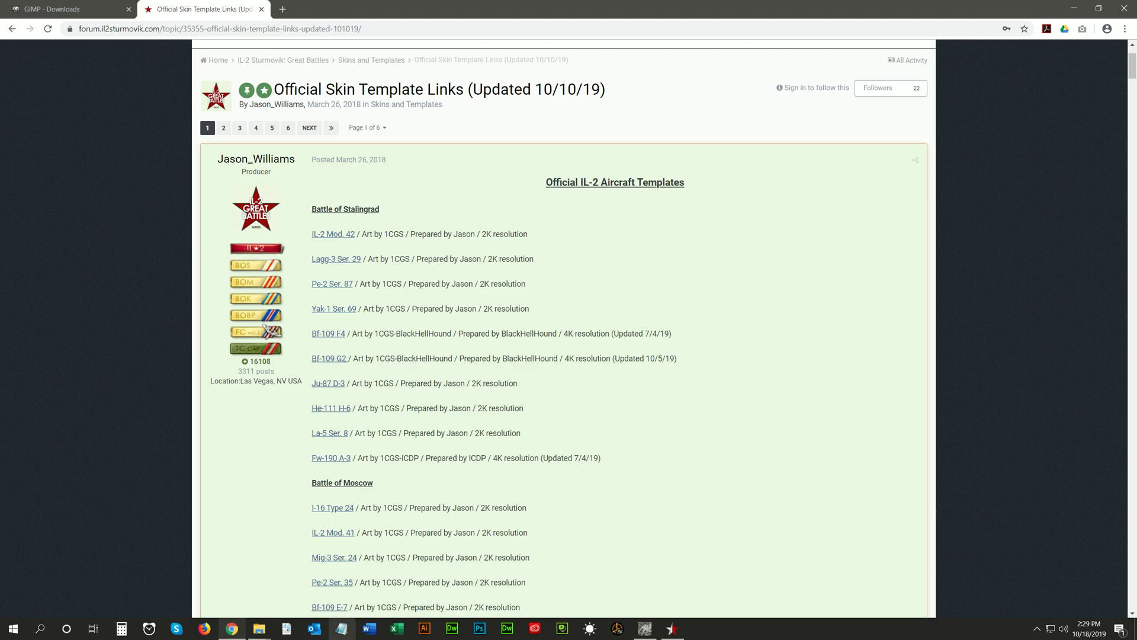
# Step: View the template files in the Spitfire_MkVb_Public_ICDP_4K_V2 folder in File Explorer, and switch back to GIMP
pyautogui.moveTo(259, 628)
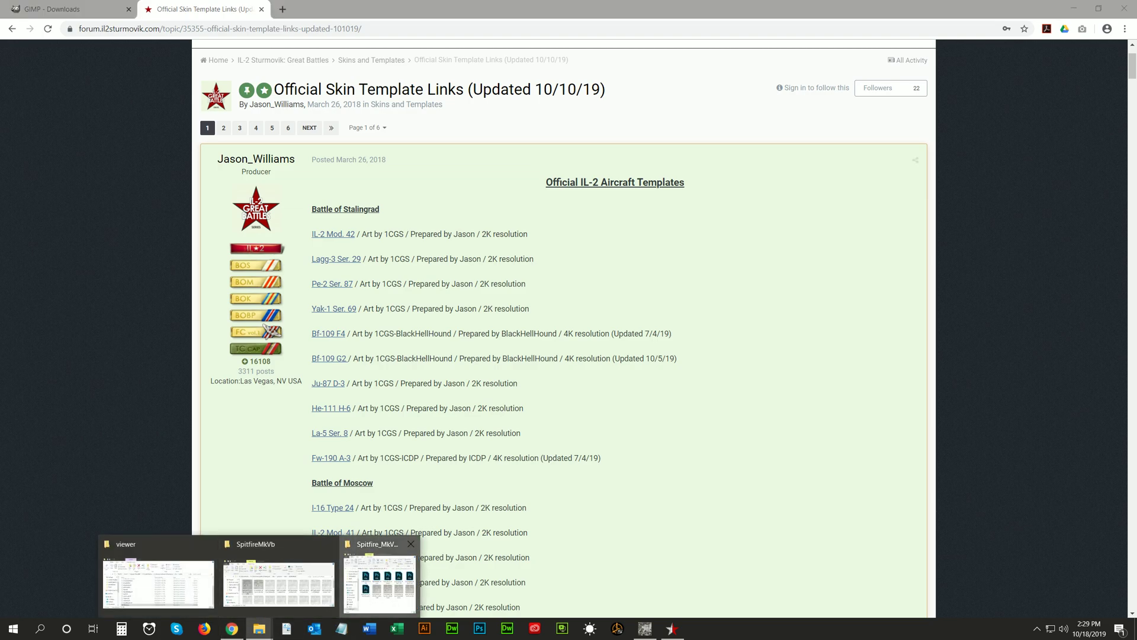
pyautogui.click(379, 583)
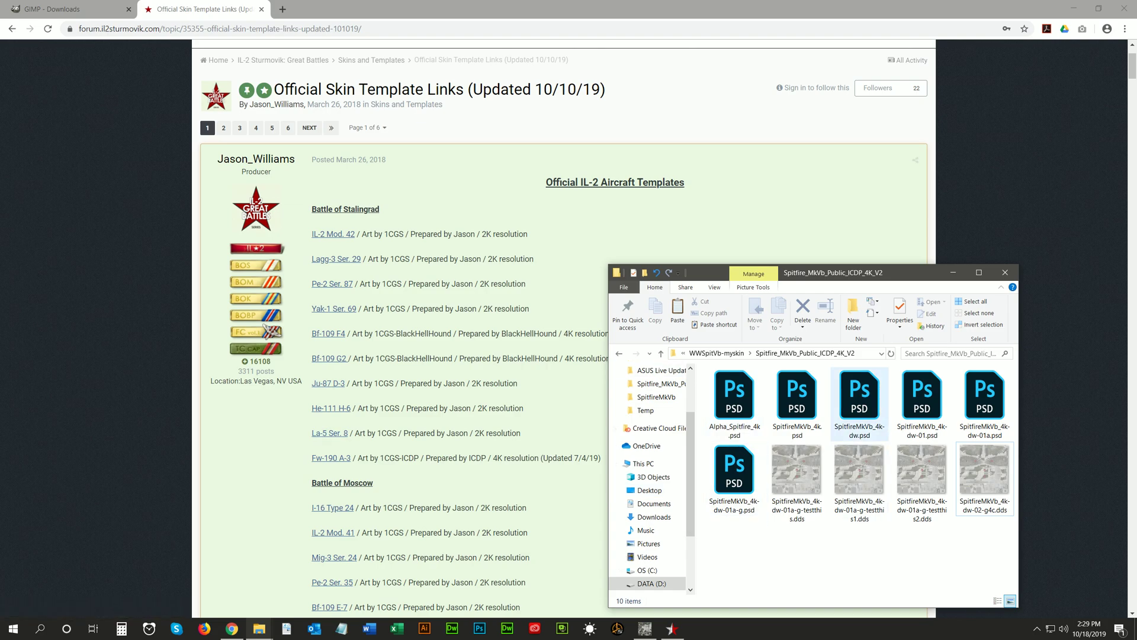
pyautogui.click(645, 628)
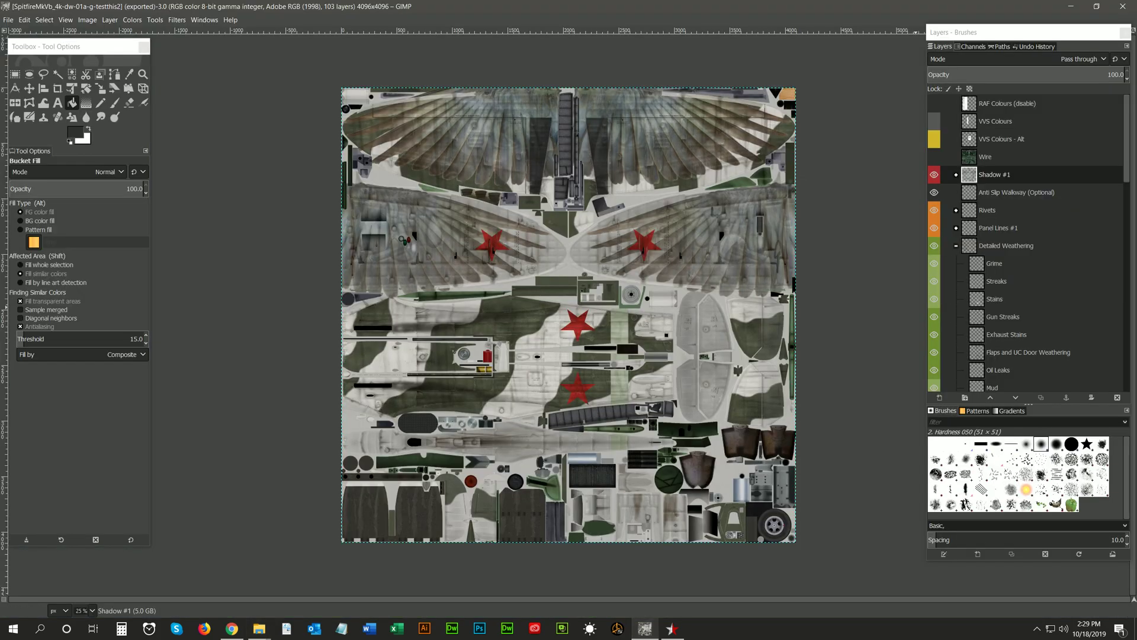
# Step: Copy the Alpha 1 channel into the layer stack as a new layer above RAF Colours (disable)
pyautogui.click(973, 46)
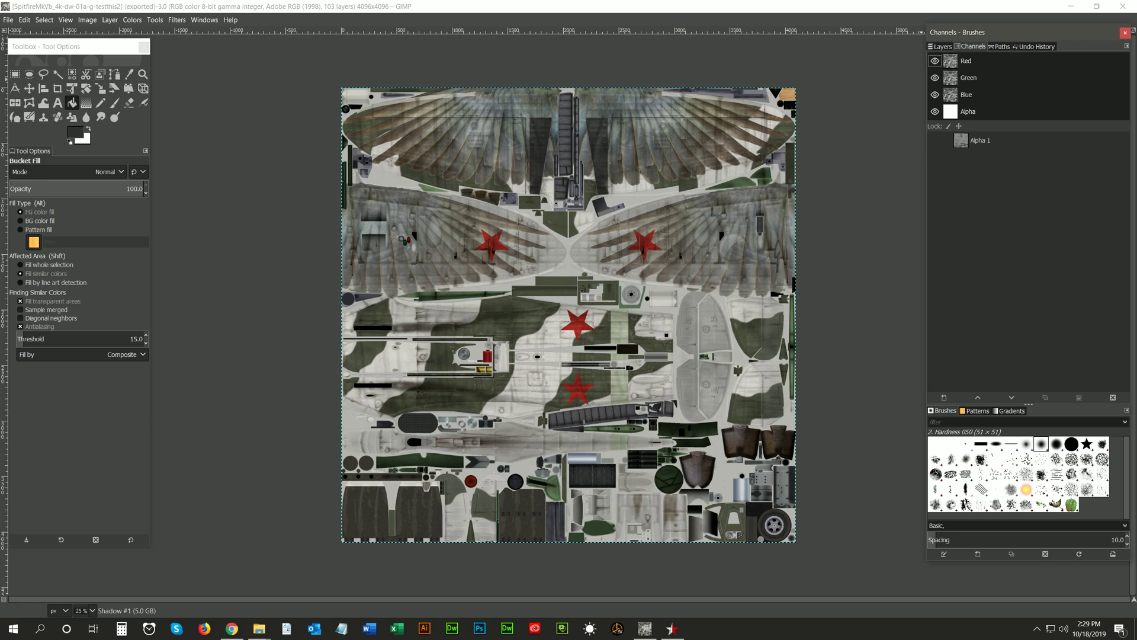
pyautogui.click(939, 47)
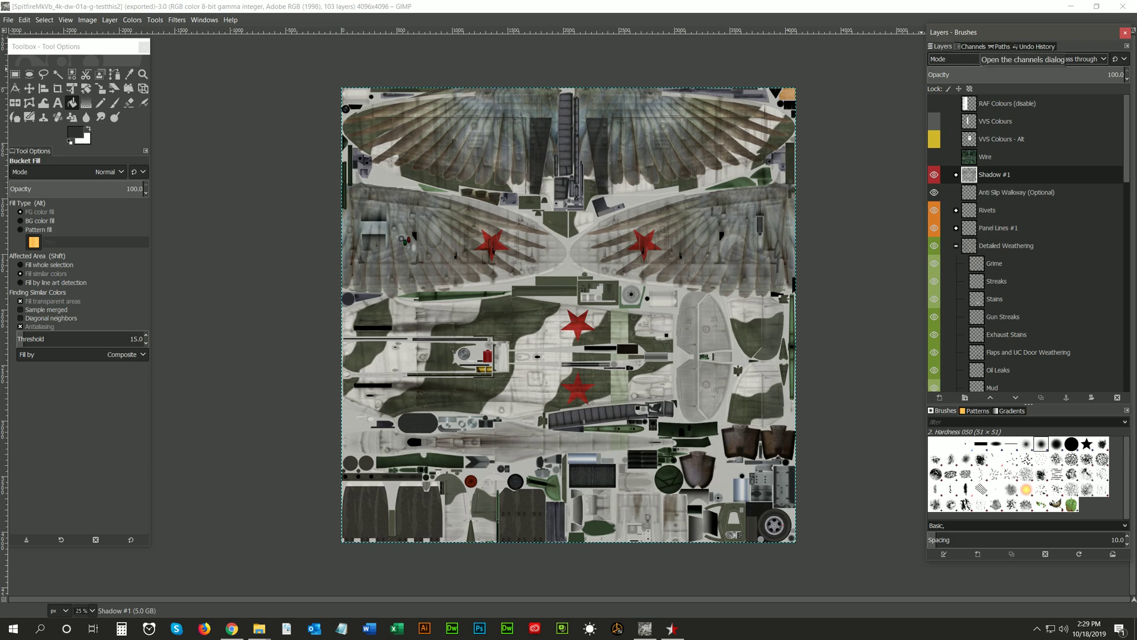
pyautogui.click(972, 46)
pyautogui.click(980, 140)
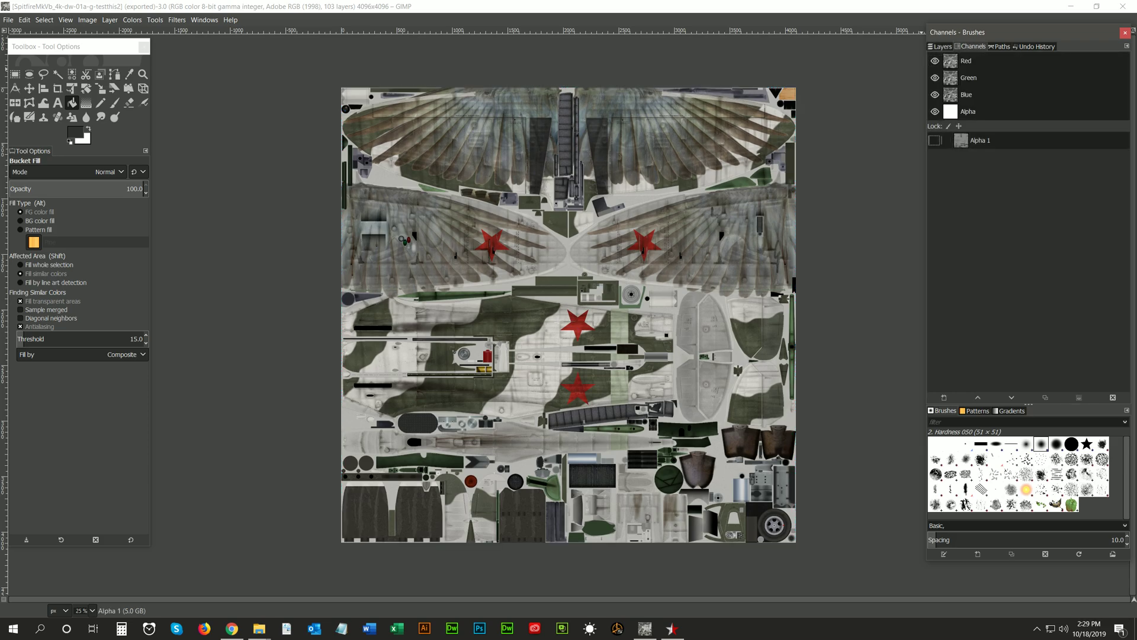
pyautogui.moveTo(980, 140)
pyautogui.mouseDown()
pyautogui.moveTo(1021, 148)
pyautogui.moveTo(1010, 160)
pyautogui.moveTo(995, 100)
pyautogui.moveTo(966, 56)
pyautogui.moveTo(943, 50)
pyautogui.moveTo(975, 54)
pyautogui.moveTo(943, 50)
pyautogui.moveTo(1001, 204)
pyautogui.moveTo(1015, 107)
pyautogui.mouseUp()
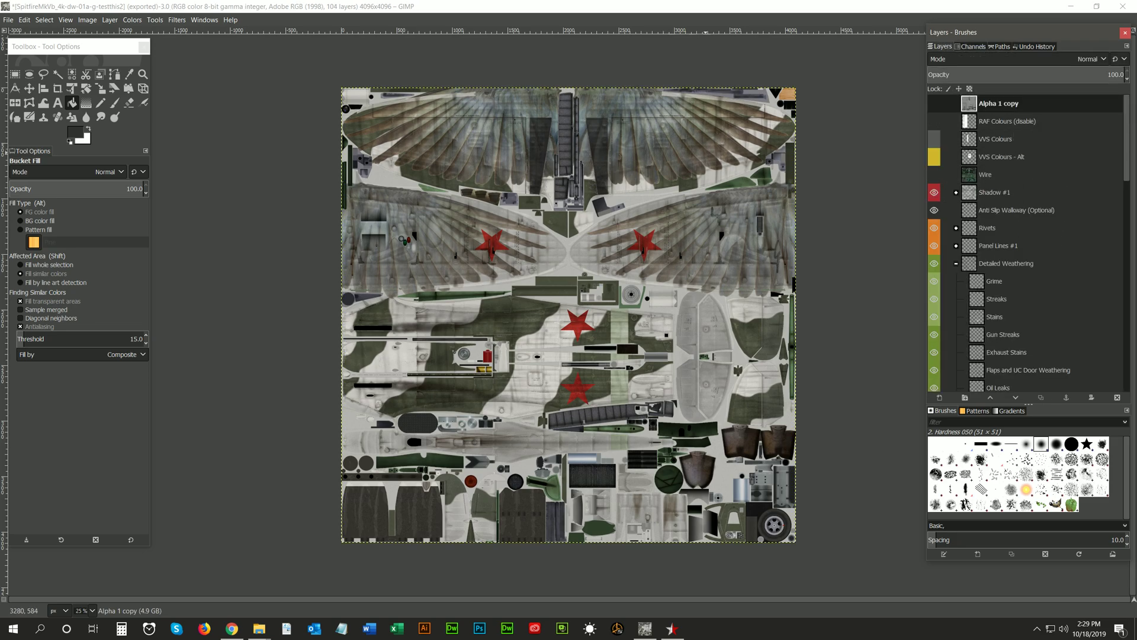
# Step: Show the Alpha 1 copy layer to inspect it, hide it again, and check the image's channel list
pyautogui.click(934, 103)
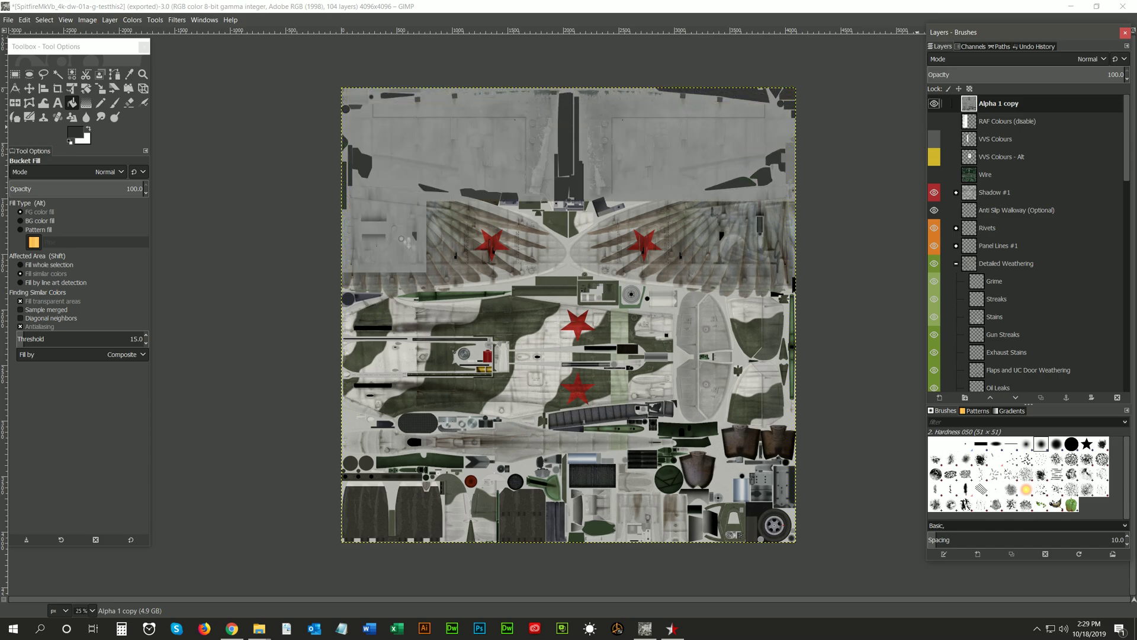
pyautogui.click(934, 104)
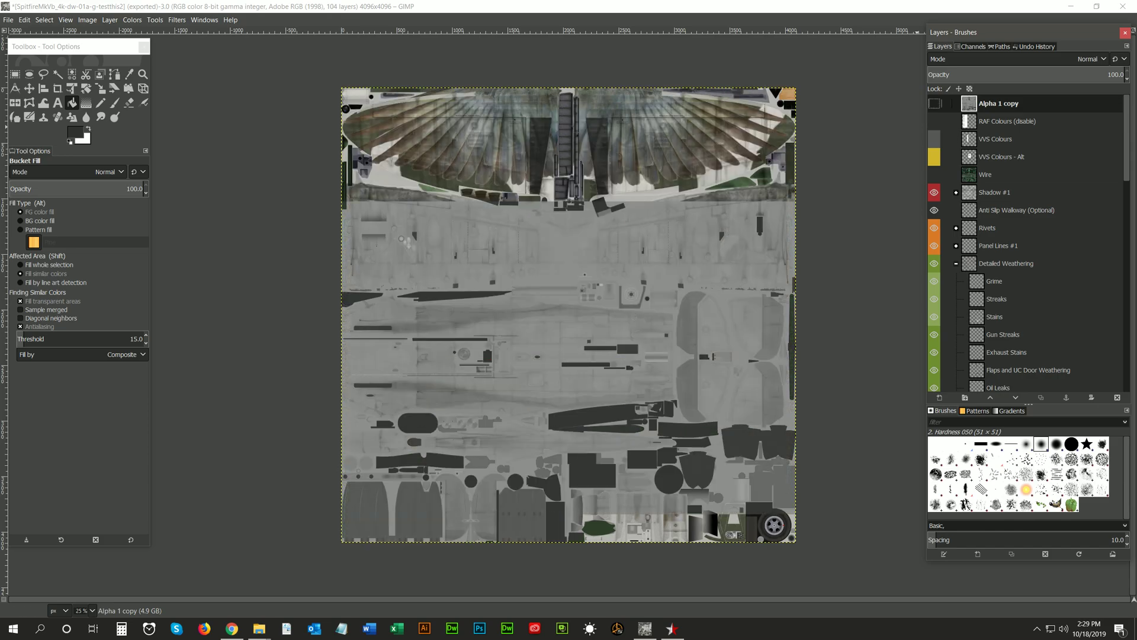
pyautogui.click(969, 46)
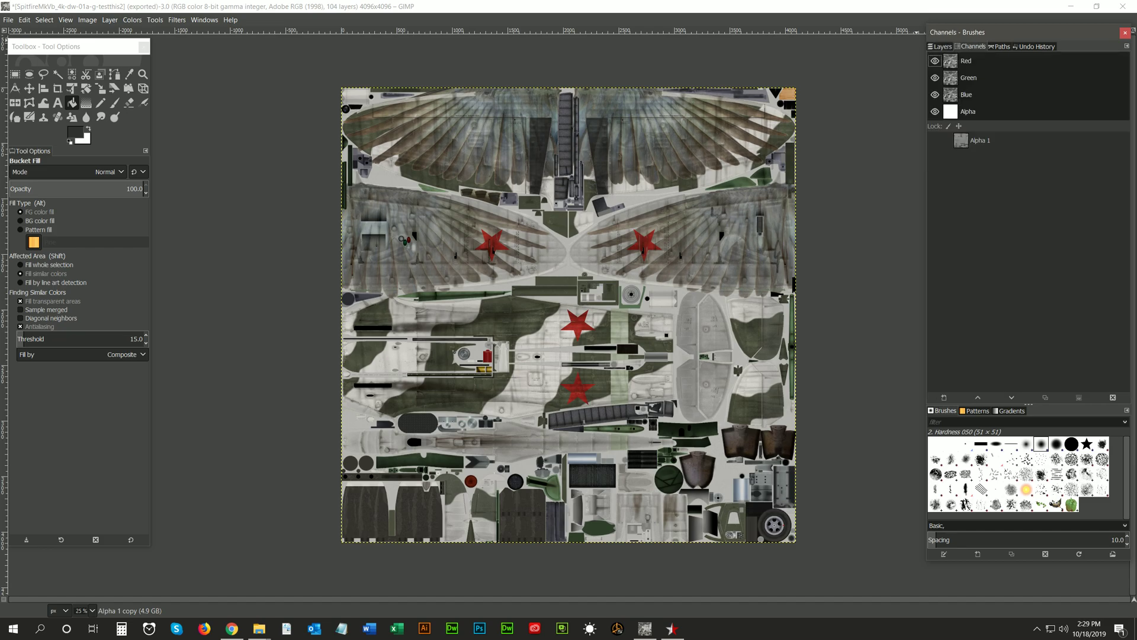
pyautogui.click(940, 46)
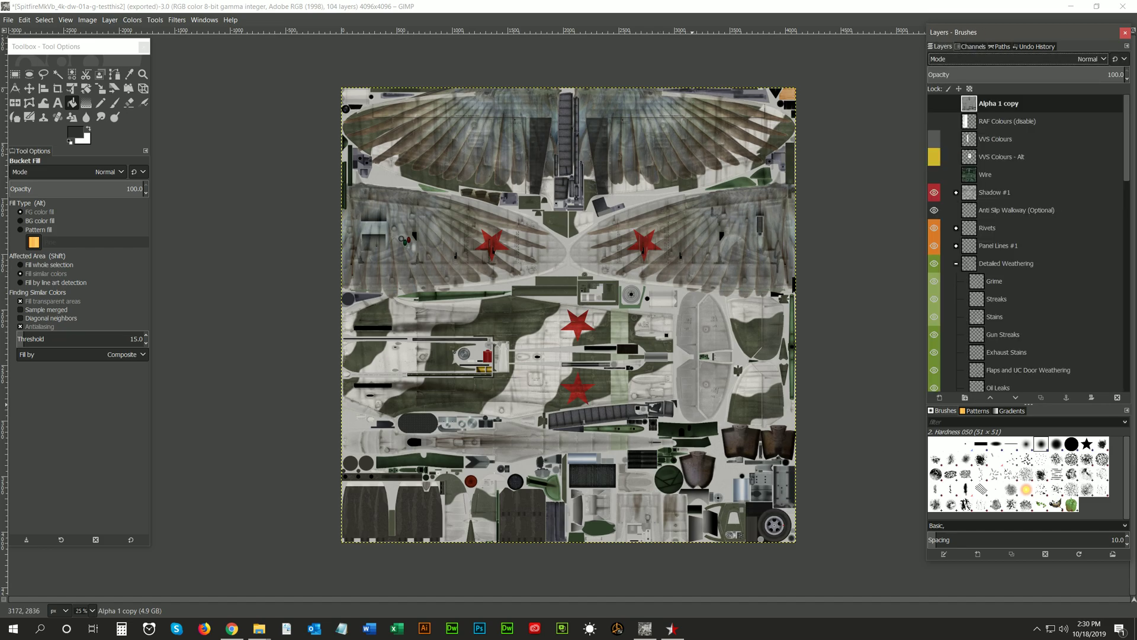
# Step: Flatten the Spitfire template image into a single layer
pyautogui.click(1007, 121)
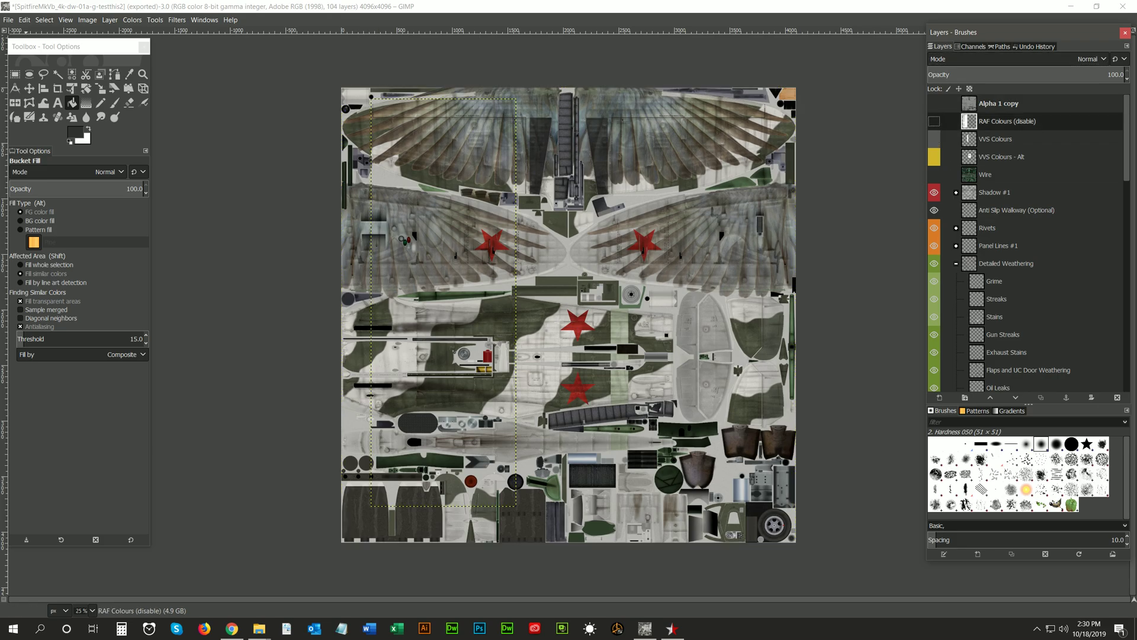
pyautogui.click(87, 20)
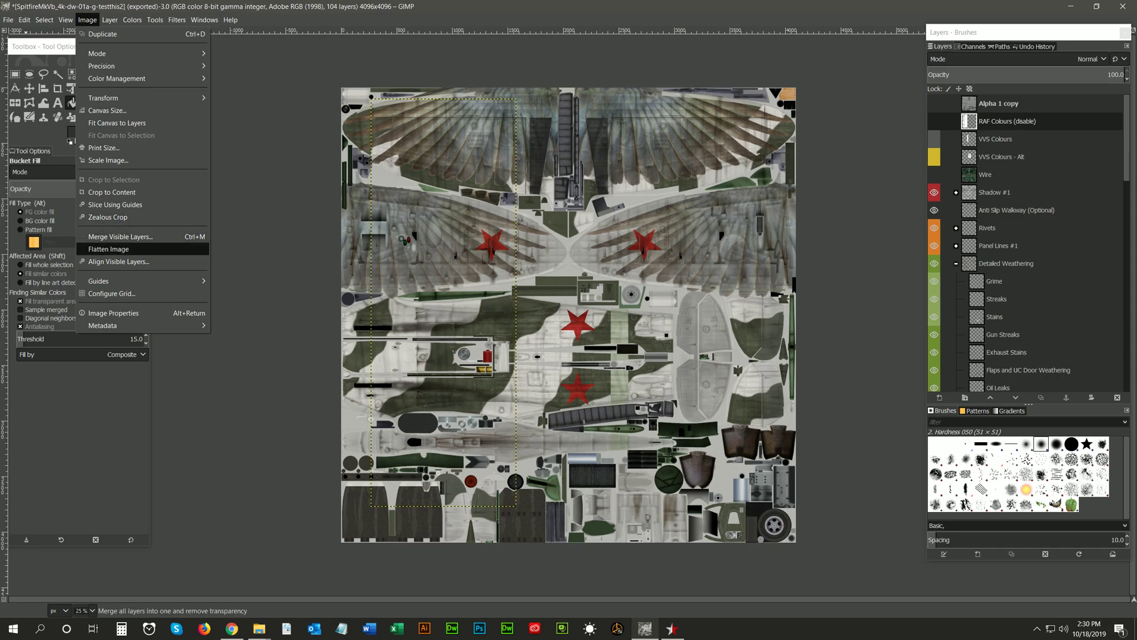
pyautogui.click(109, 249)
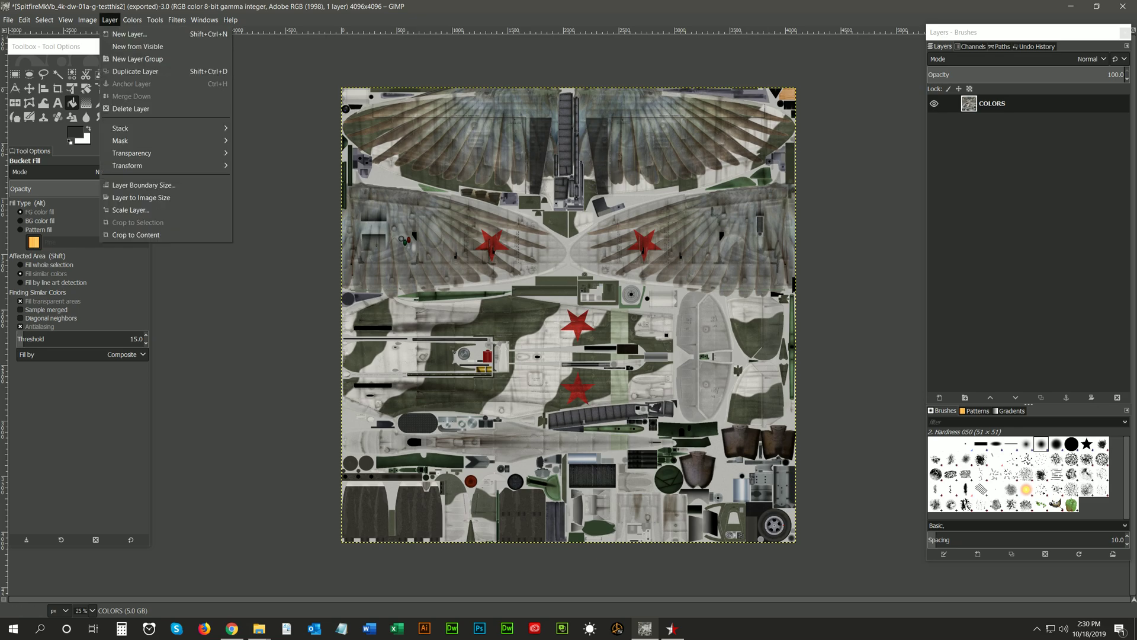
# Step: Add a layer mask to the flattened COLORS layer, initialized from the Alpha 1 channel
pyautogui.moveTo(165, 140)
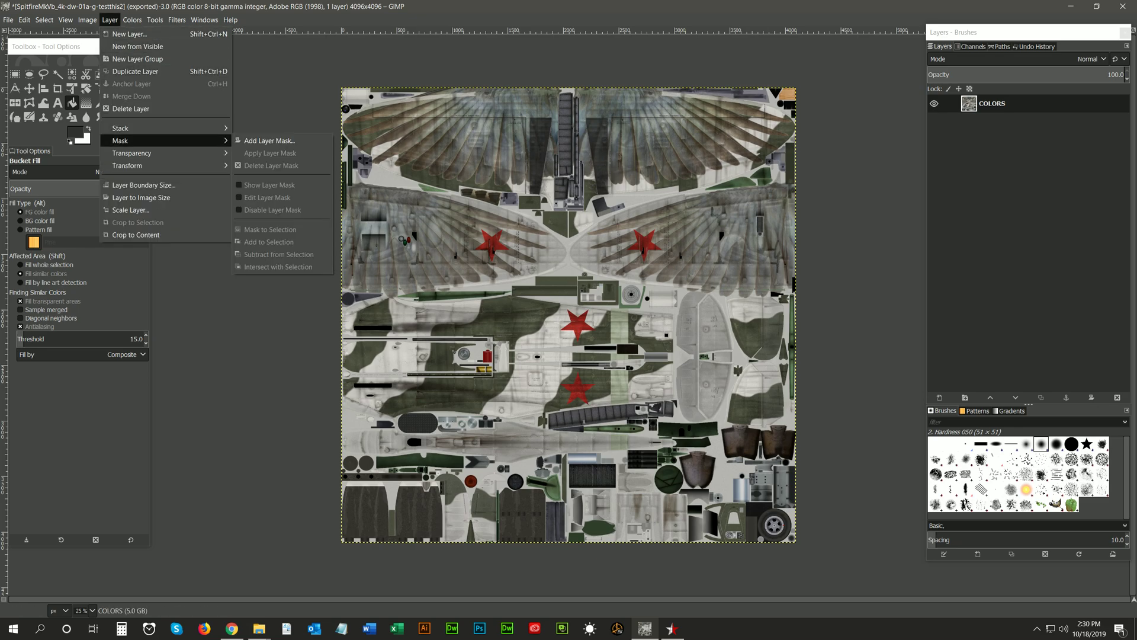
pyautogui.click(269, 140)
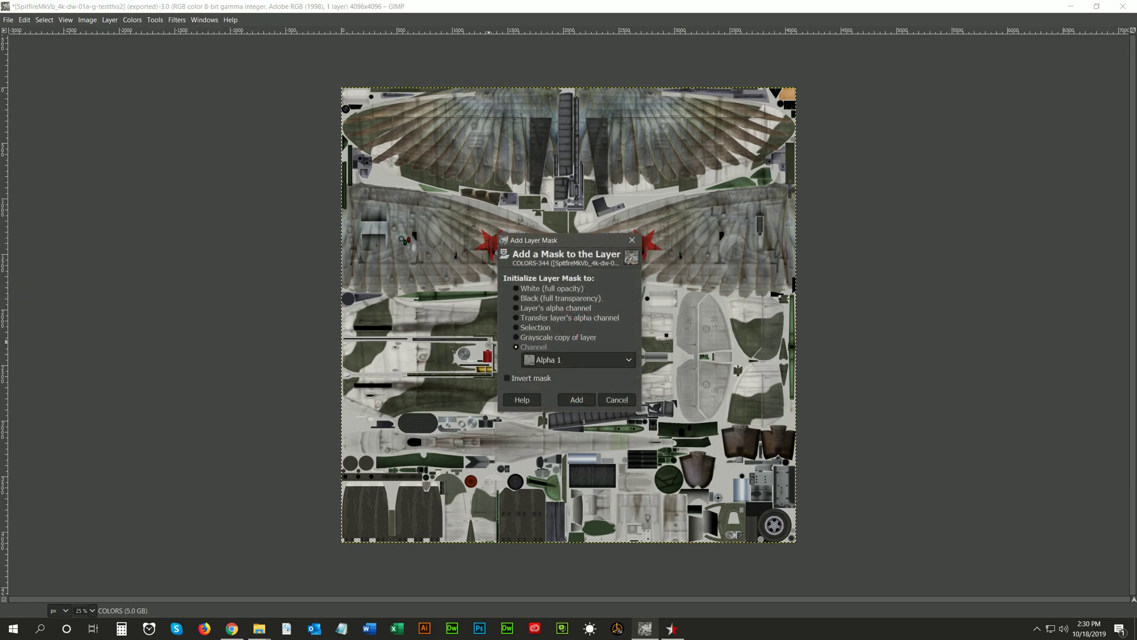
pyautogui.click(578, 360)
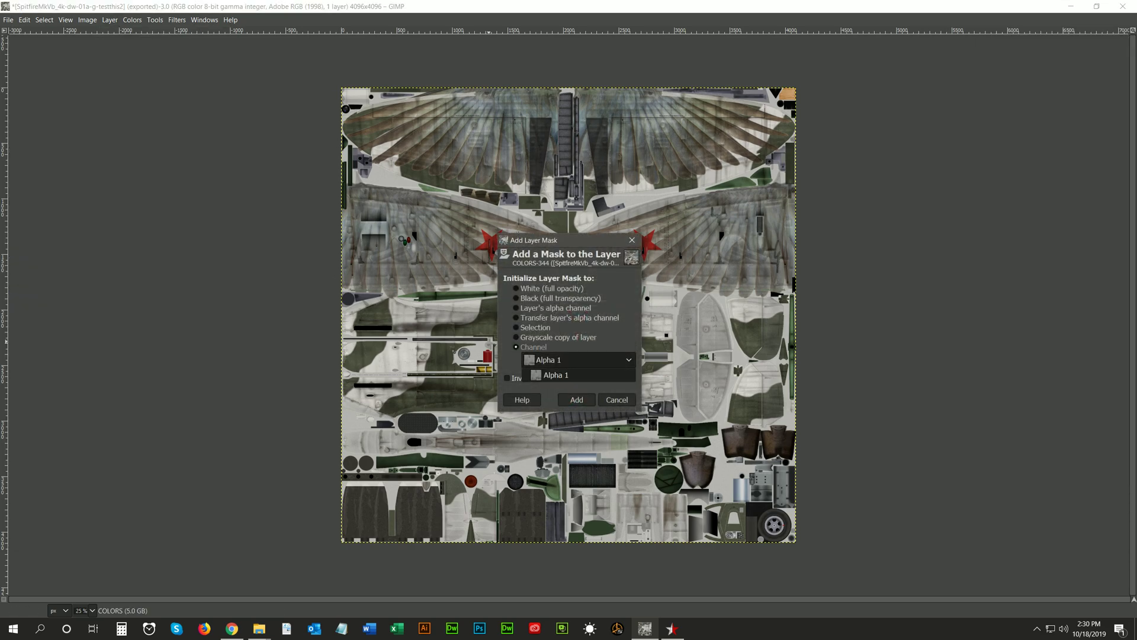
pyautogui.click(556, 374)
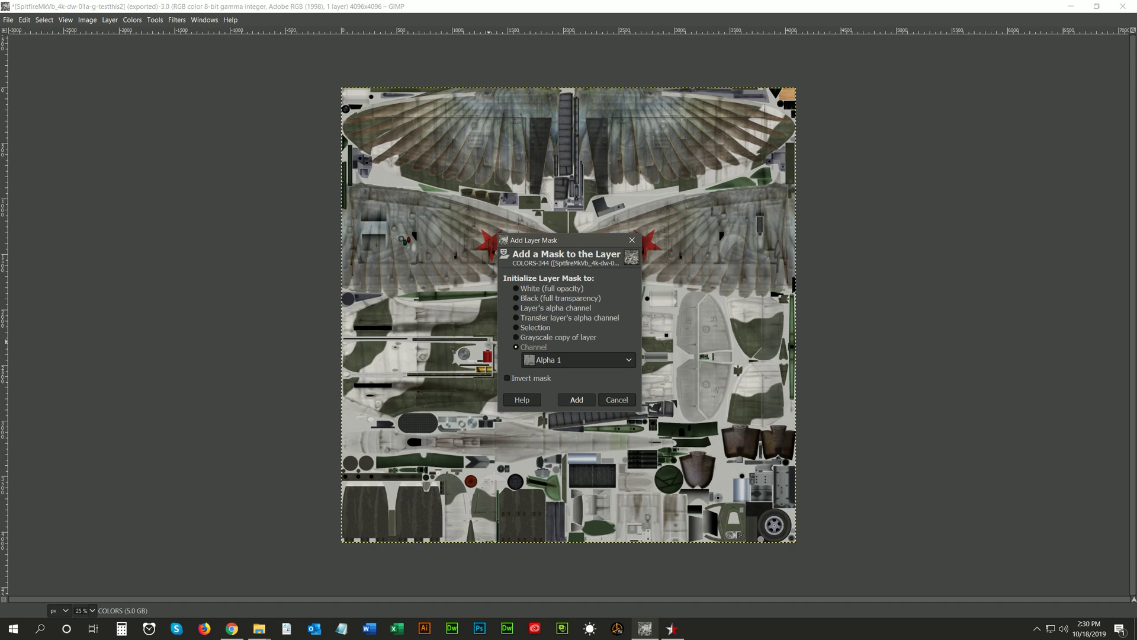
pyautogui.press('Return')
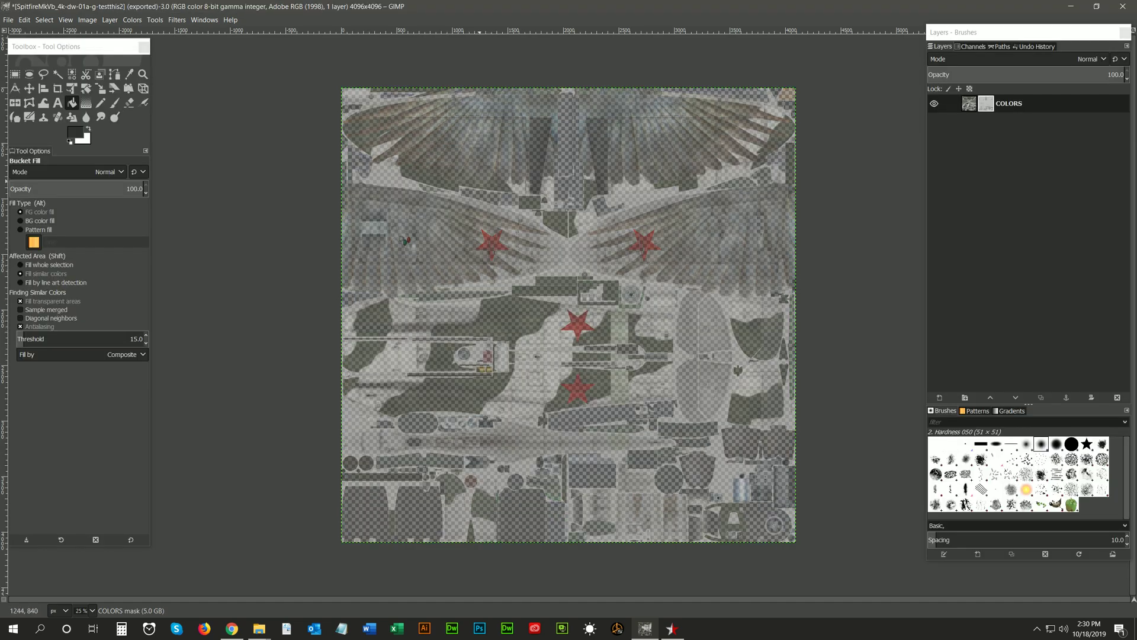
# Step: Export the masked template as SpitfireMkVb_4k-dw-01a-g-testthis3.dds in the Spitfire_MkVb_Public_ICDP_4K_V2 folder
pyautogui.hotkey('alt', 'f')
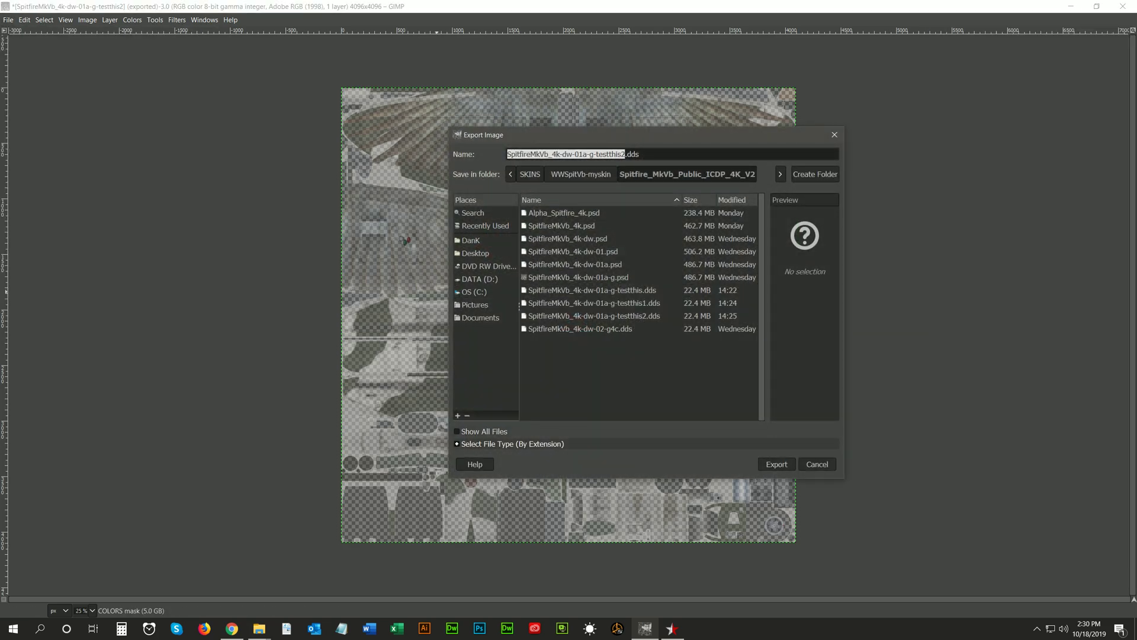
pyautogui.hotkey('alt', 't')
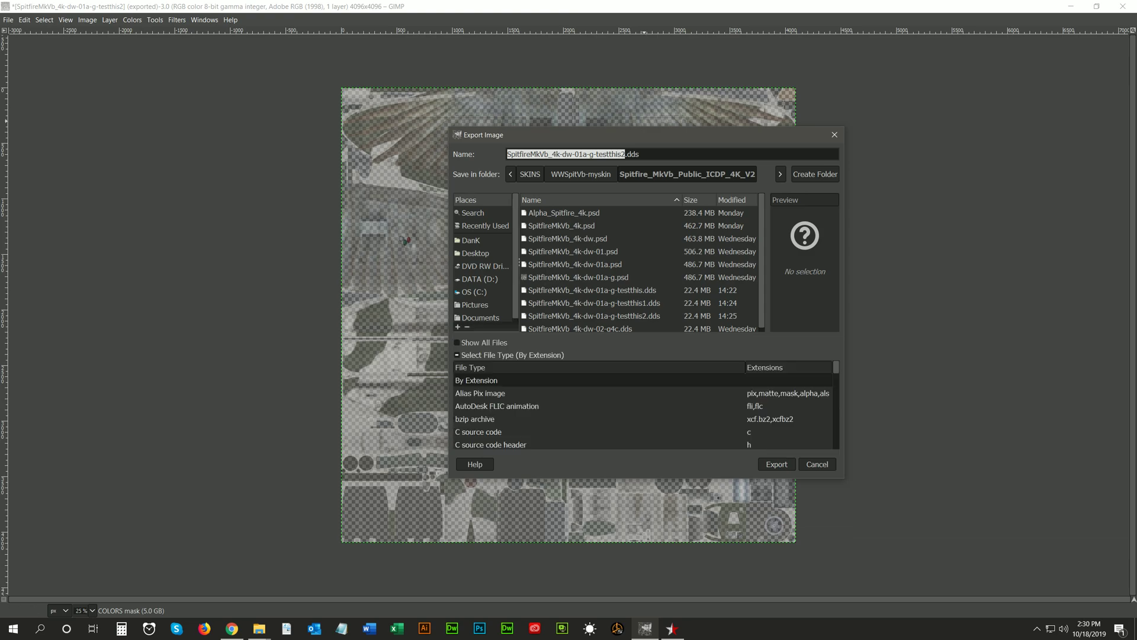
pyautogui.scroll(-2, 643, 410)
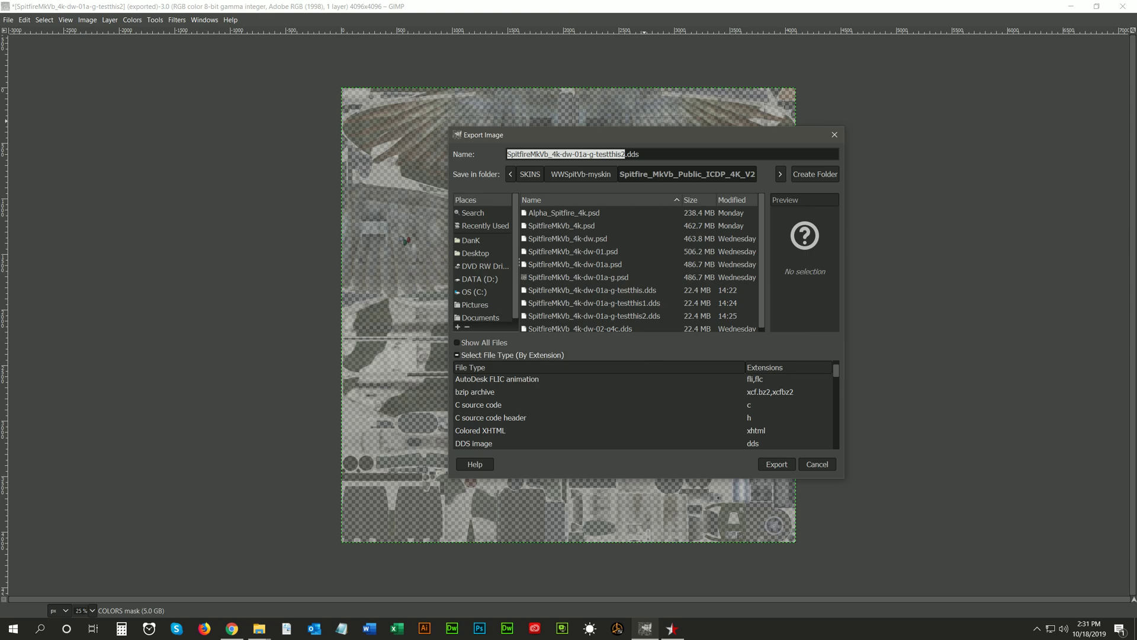
pyautogui.click(625, 154)
pyautogui.press('BackSpace')
pyautogui.write('3')
pyautogui.click(777, 463)
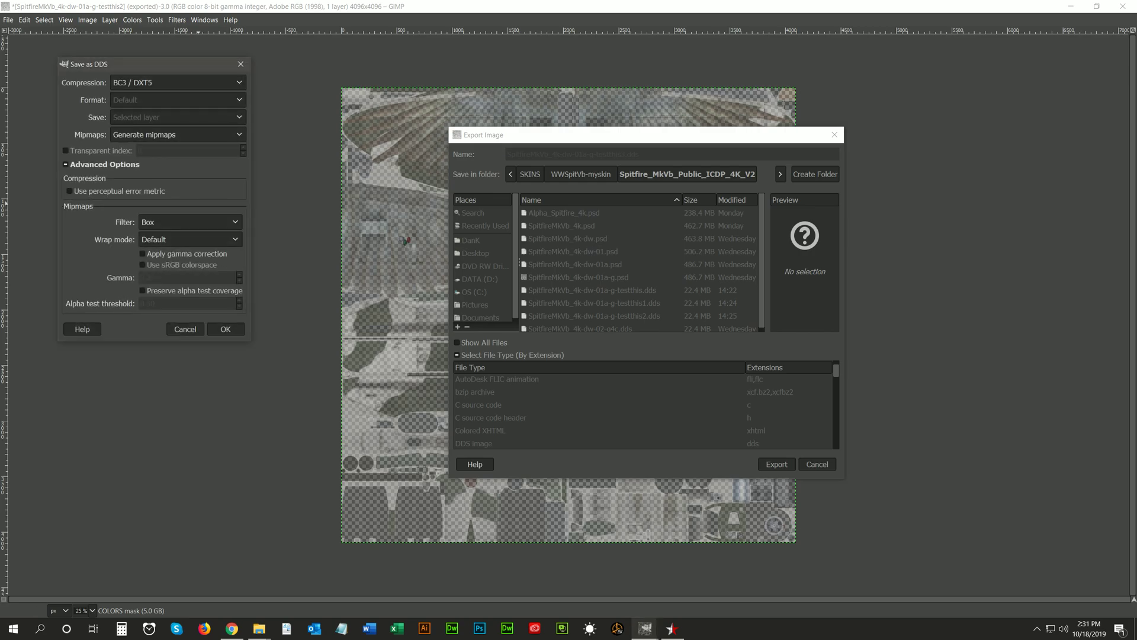
# Step: Set the DDS compression to None and choose No mipmaps
pyautogui.moveTo(119, 71); pyautogui.dragTo(299, 110)
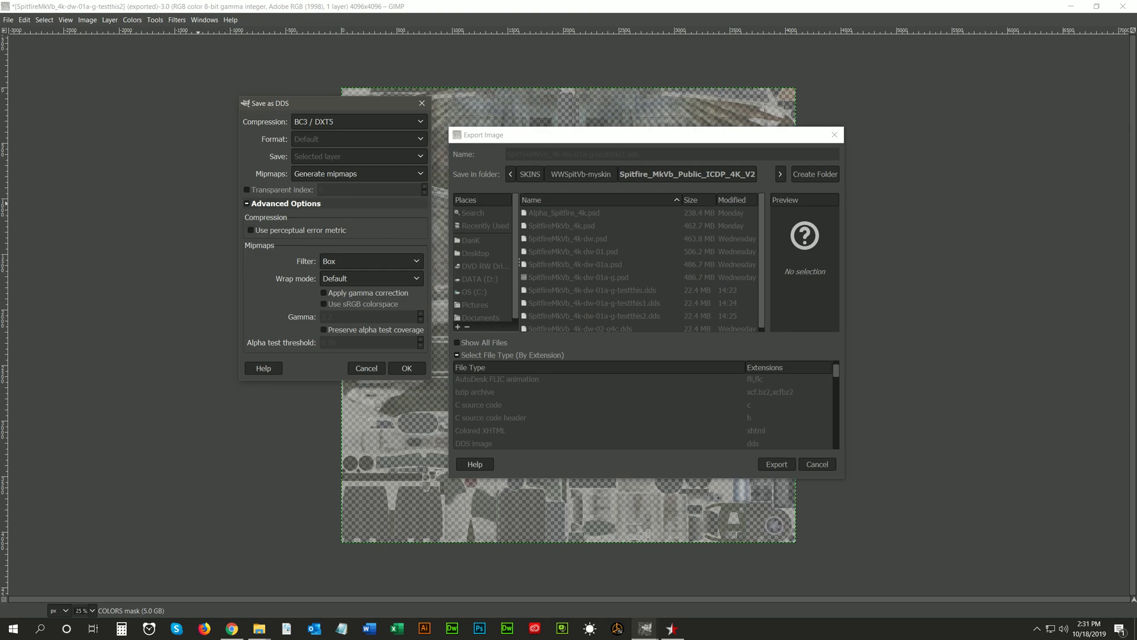
pyautogui.click(285, 204)
pyautogui.click(337, 122)
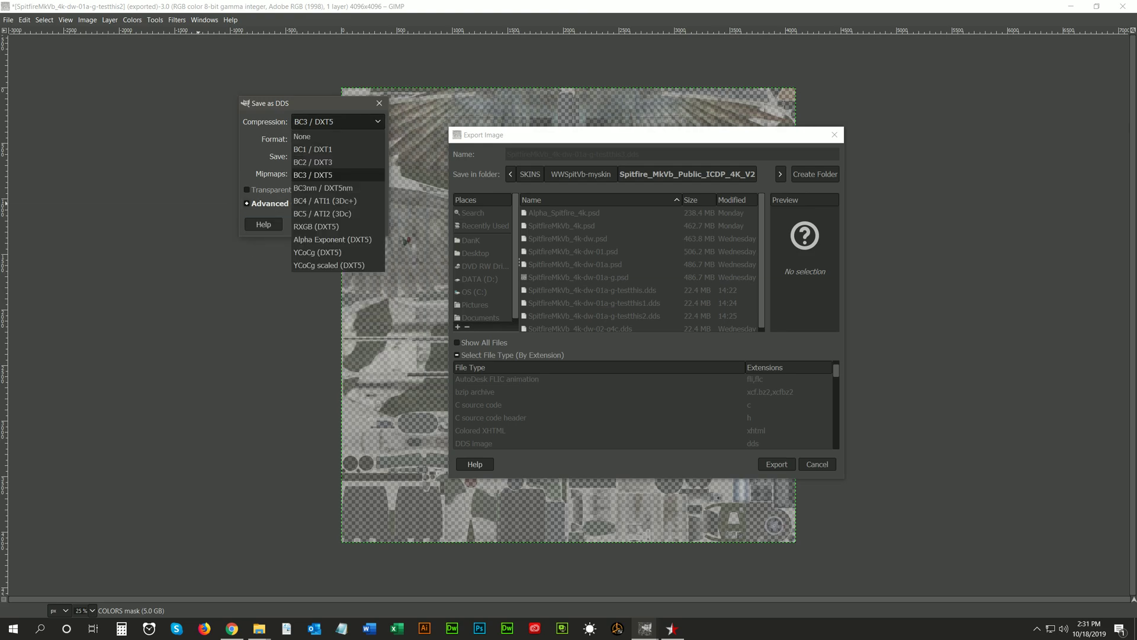
pyautogui.click(337, 136)
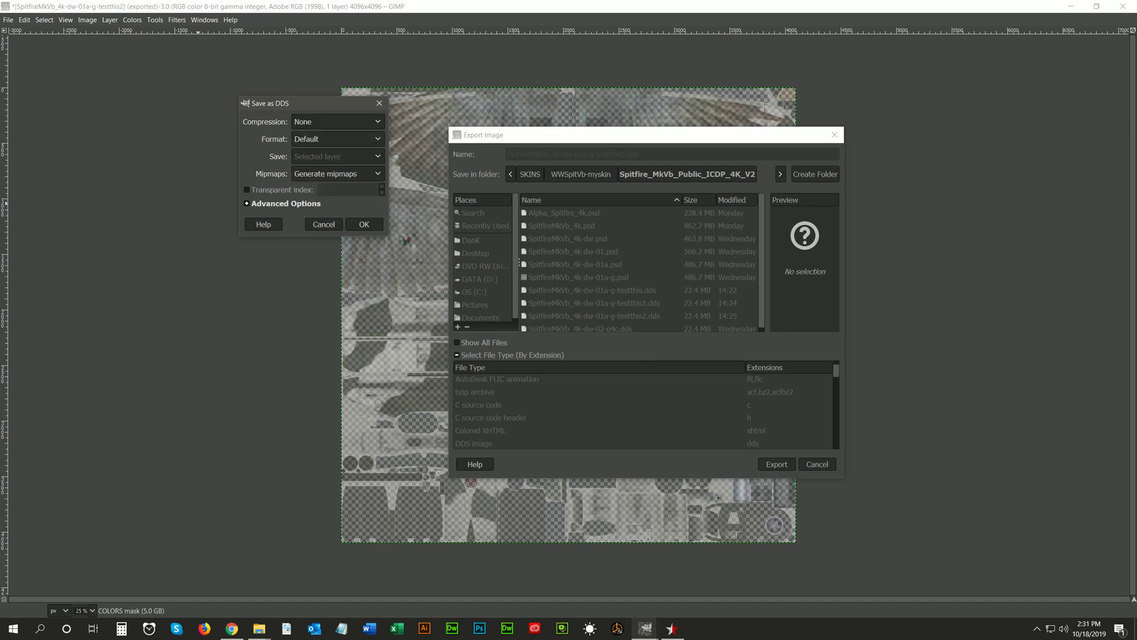
pyautogui.click(337, 174)
pyautogui.click(337, 187)
# Step: Set the DDS compression to BC3 / DXT5 with generated mipmaps, check the mipmap filter choices, and save the file
pyautogui.click(337, 121)
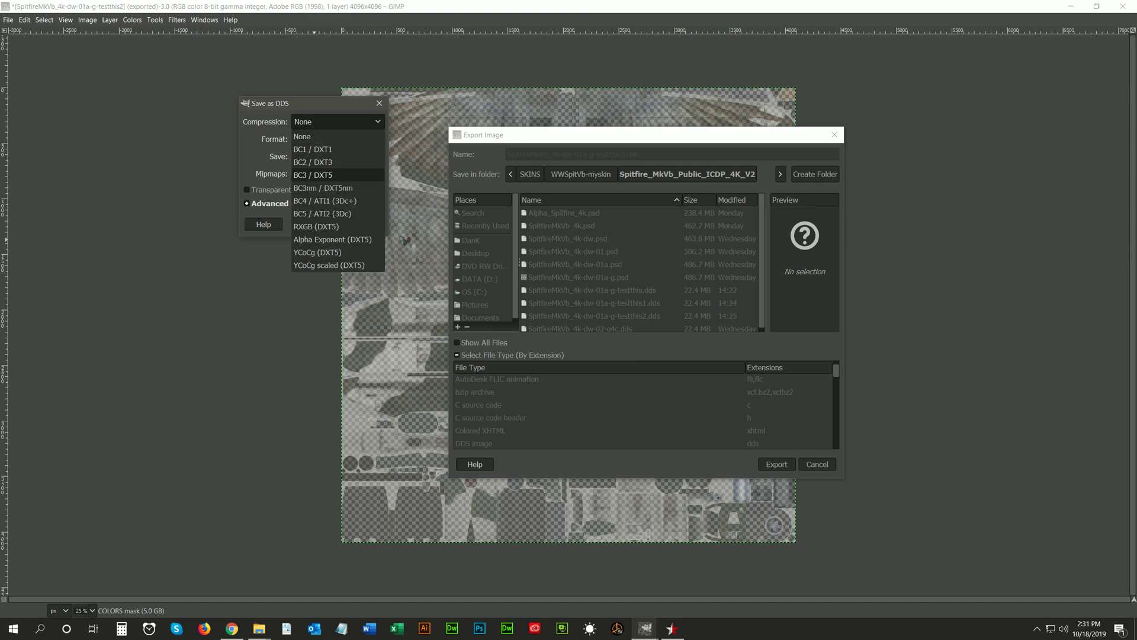
pyautogui.click(322, 174)
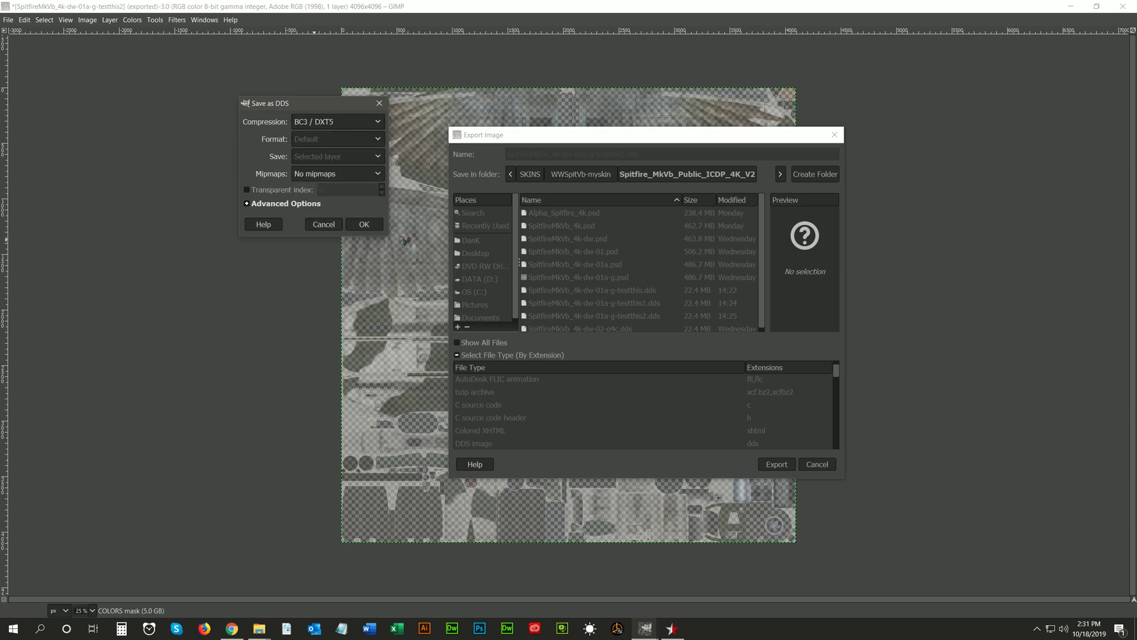
pyautogui.click(337, 173)
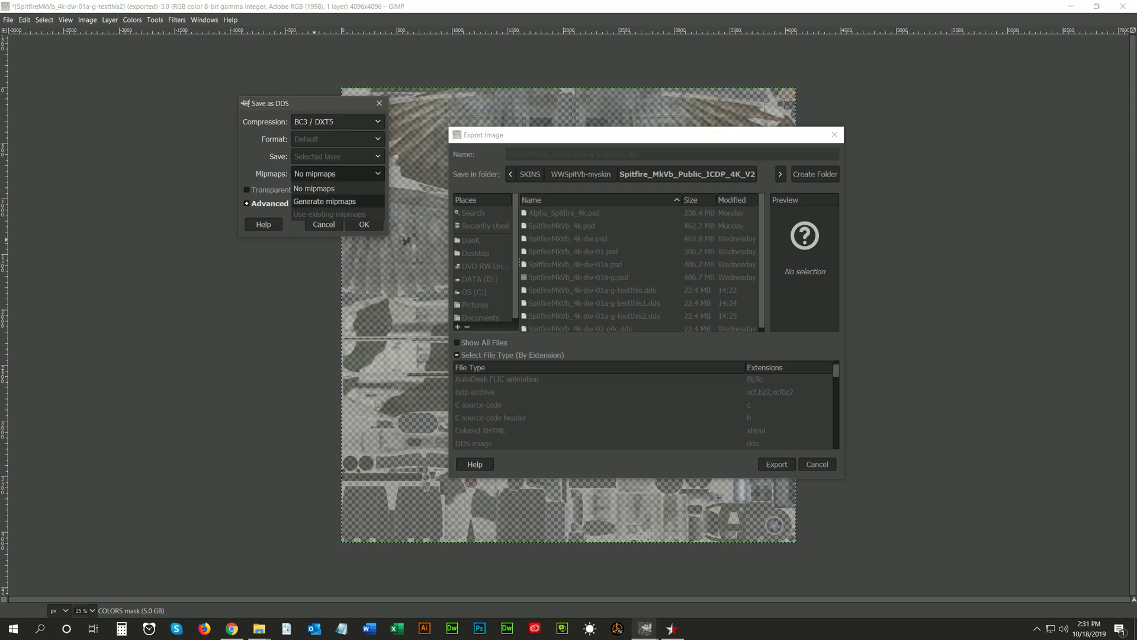
pyautogui.click(324, 201)
pyautogui.click(286, 203)
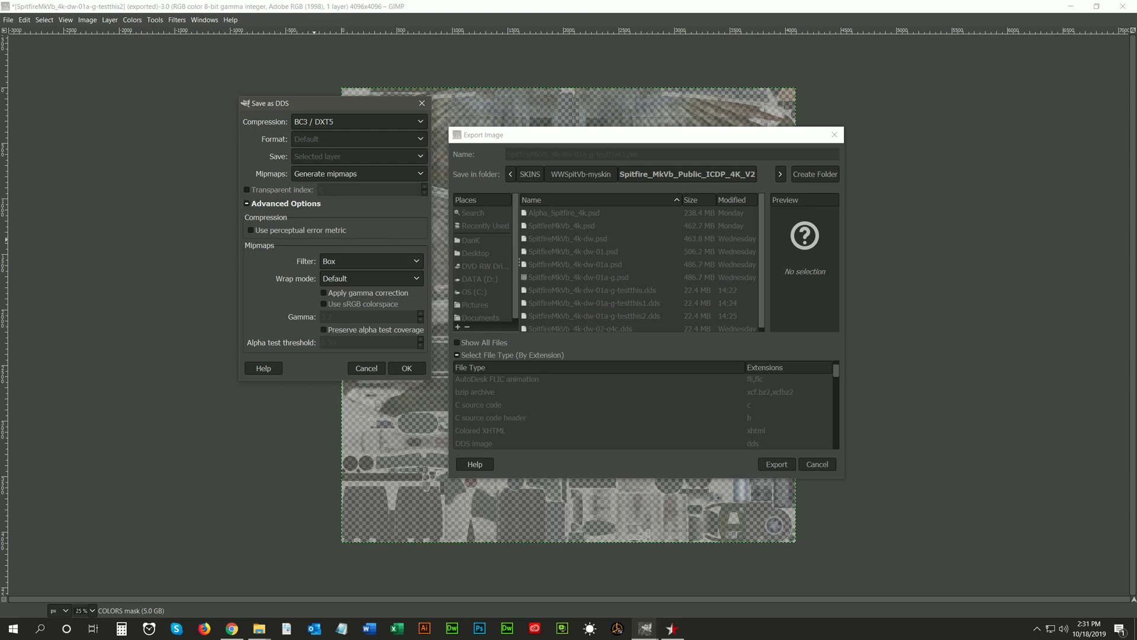
pyautogui.click(371, 261)
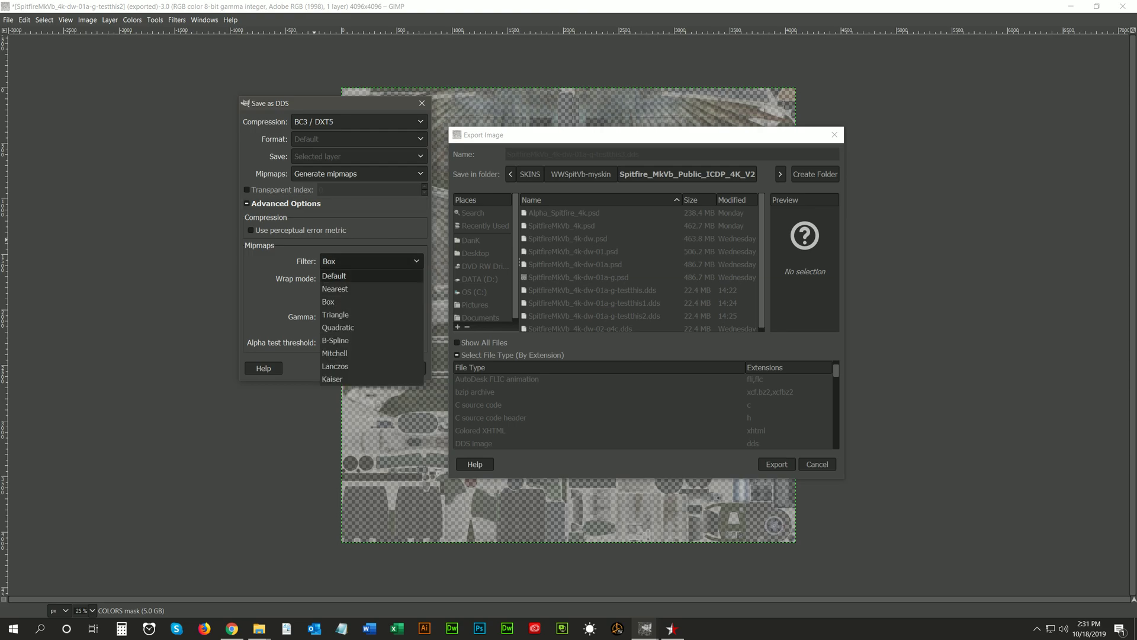
pyautogui.press('Escape')
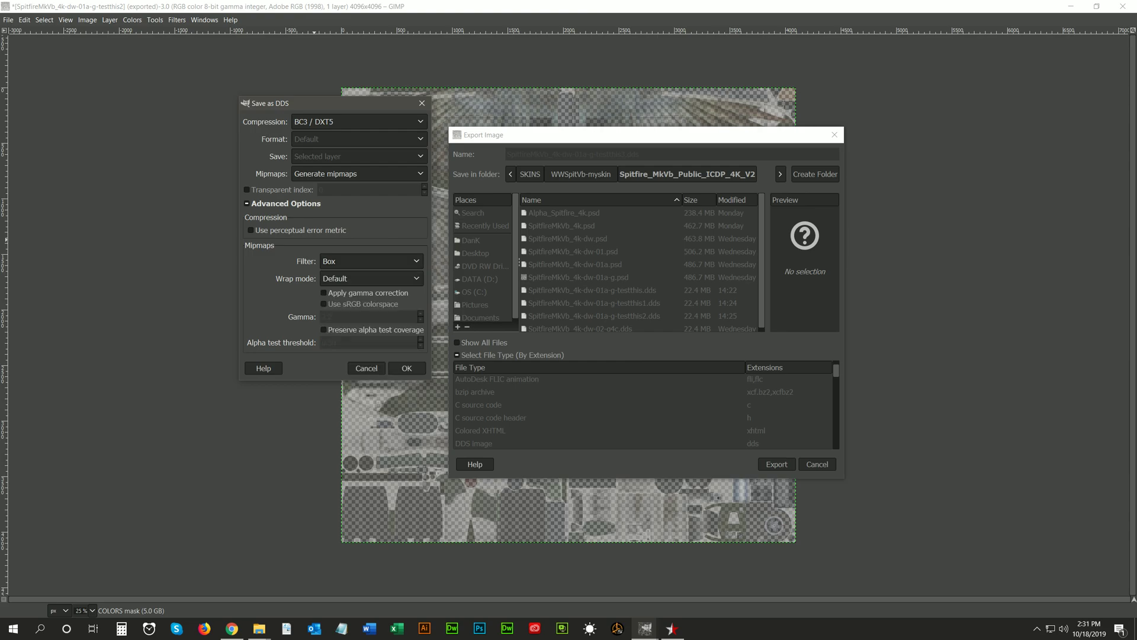
pyautogui.click(407, 367)
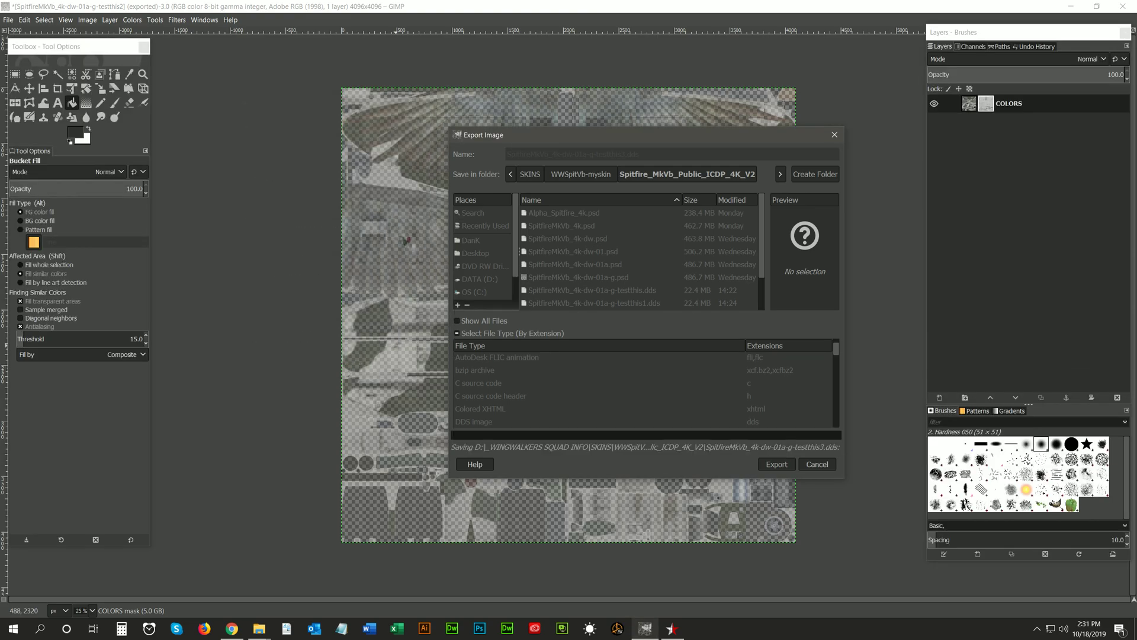
# Step: Copy SpitfireMkVb_4k-dw-01a-g-testthis3.dds from the Spitfire_MkVb_Public_ICDP_4K_V2 folder into the game's skins\SpitfireMkVb folder
pyautogui.moveTo(261, 629)
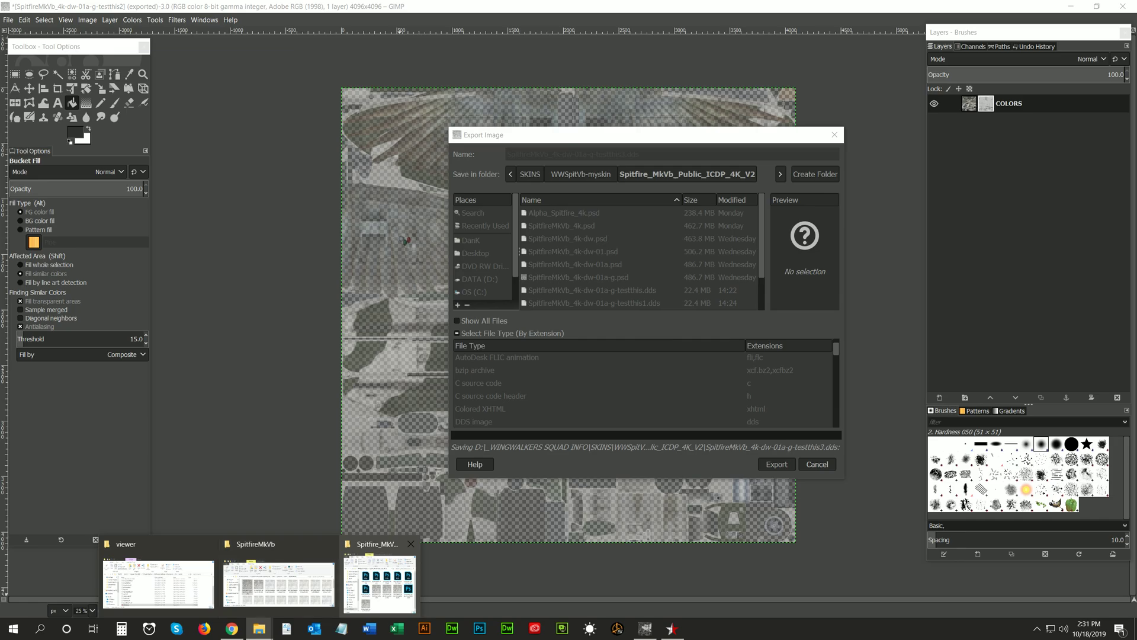
pyautogui.click(379, 586)
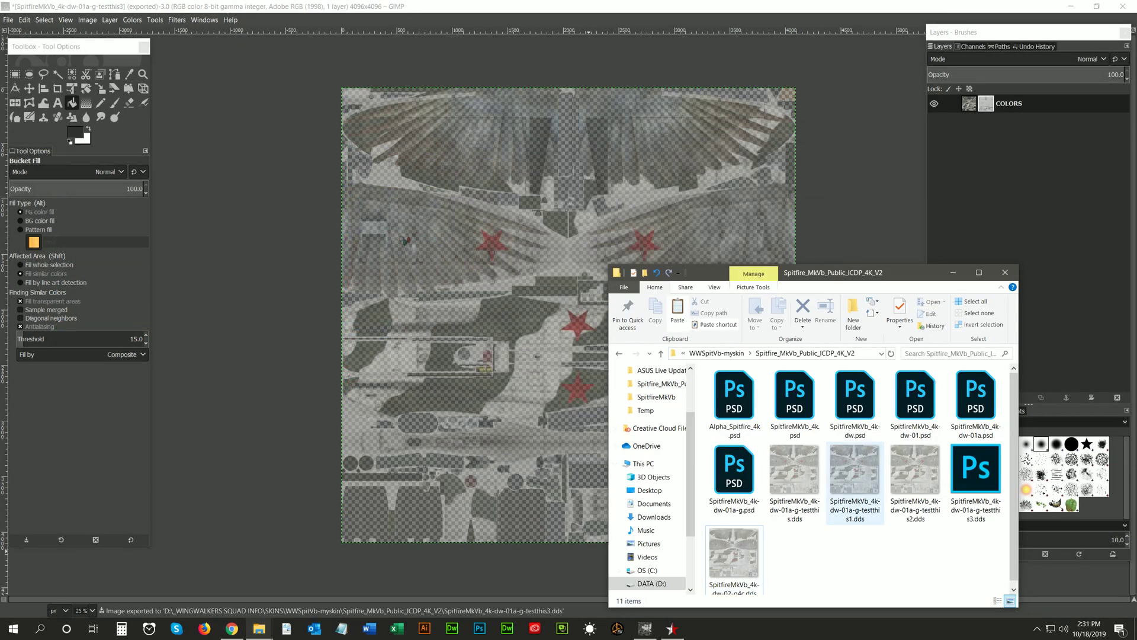
pyautogui.click(975, 476)
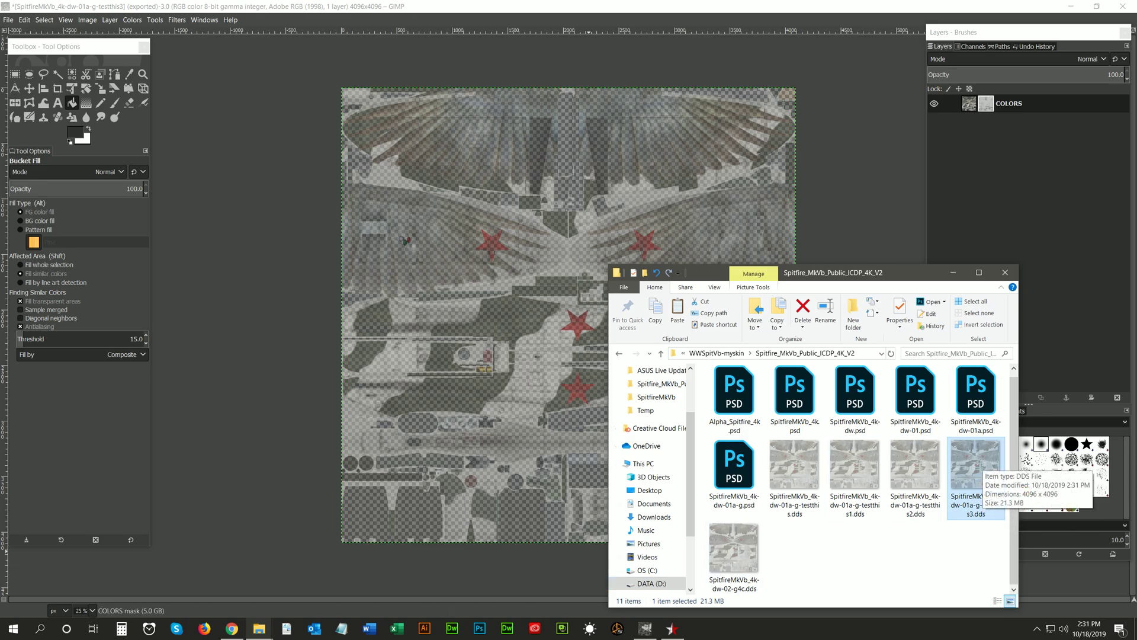
pyautogui.click(975, 542)
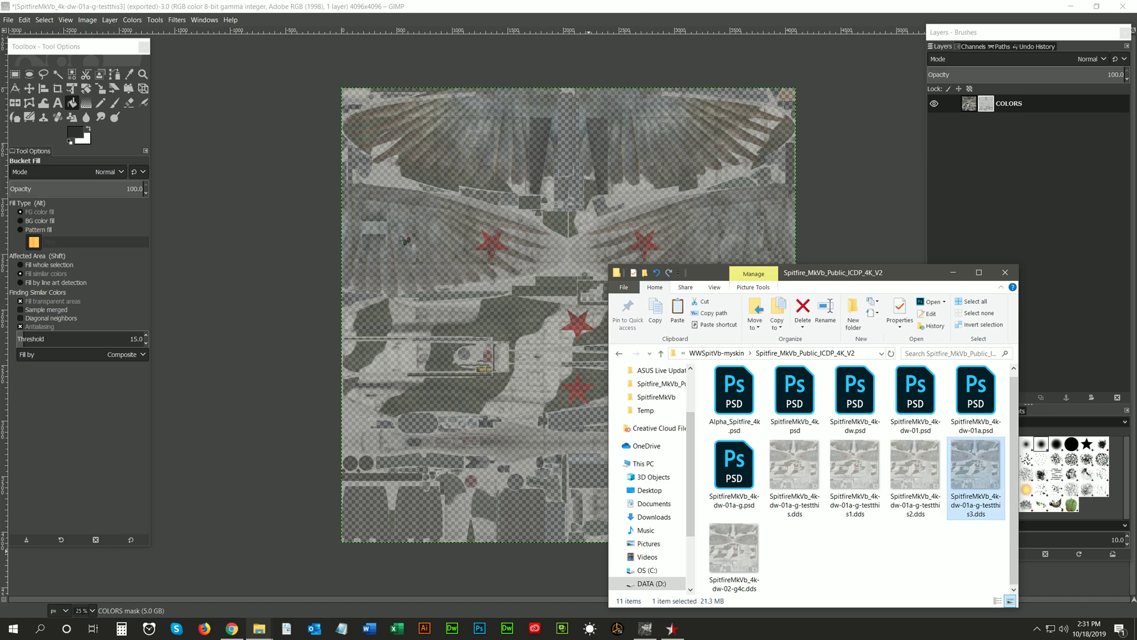
pyautogui.moveTo(259, 627)
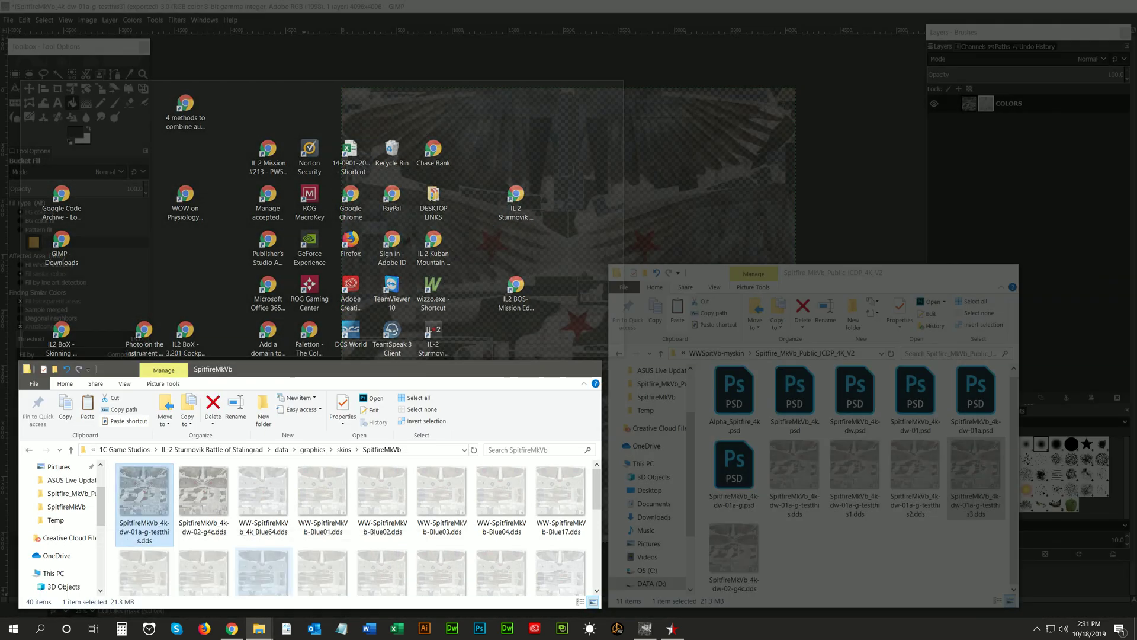
pyautogui.click(278, 583)
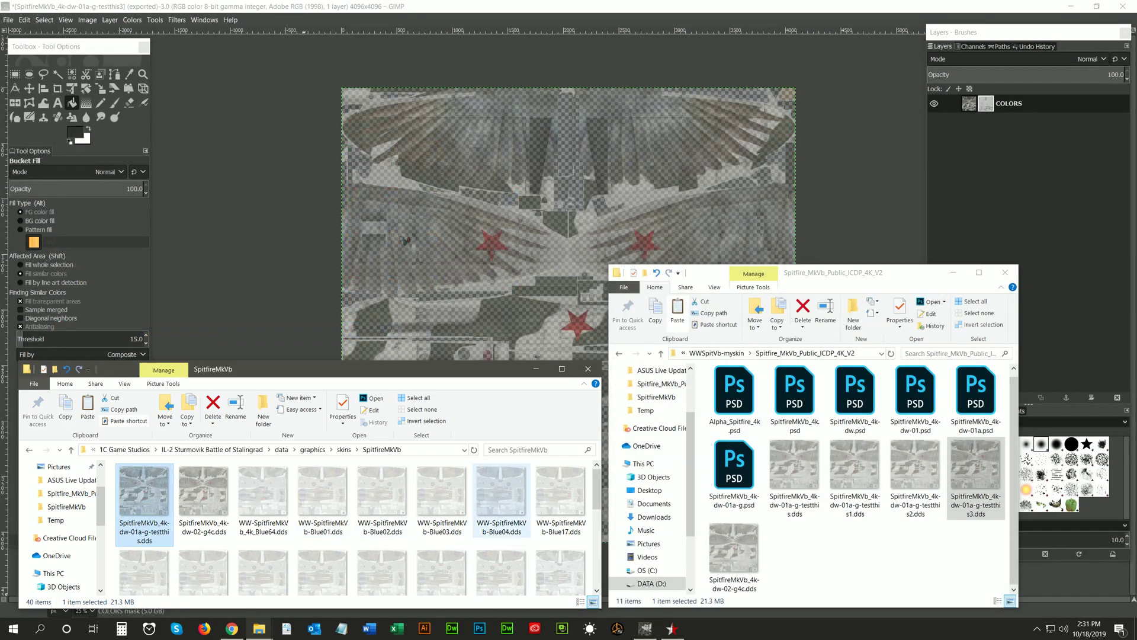
pyautogui.hotkey('ctrl', 'v')
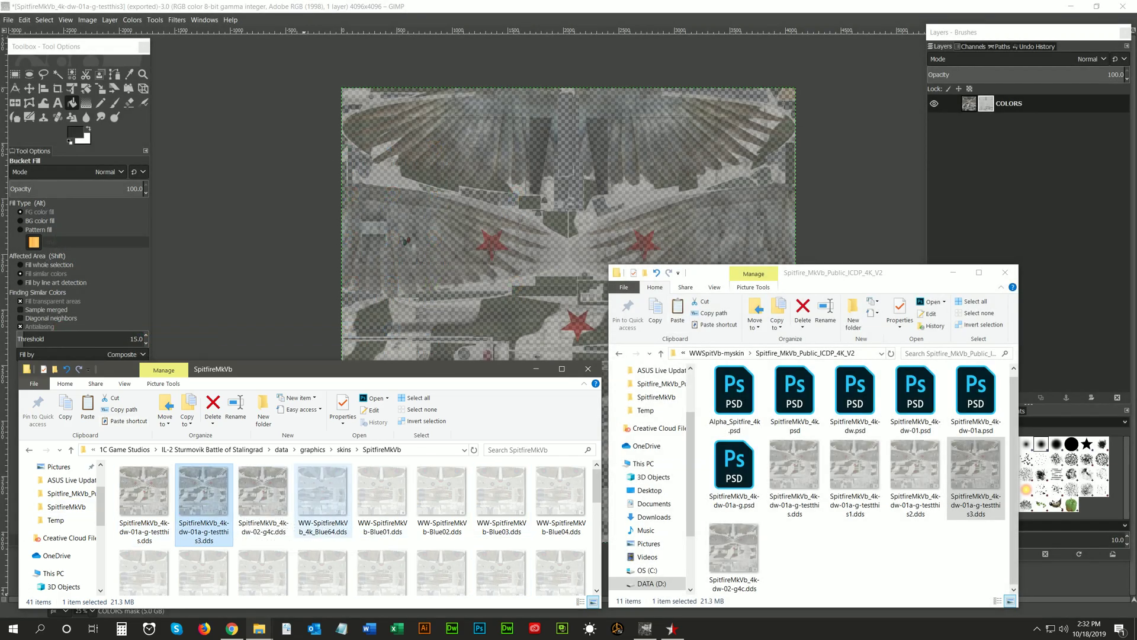
# Step: Launch the IL-2 BOS Viewer by running Viewer.exe from the game's bin\viewer folder
pyautogui.click(259, 628)
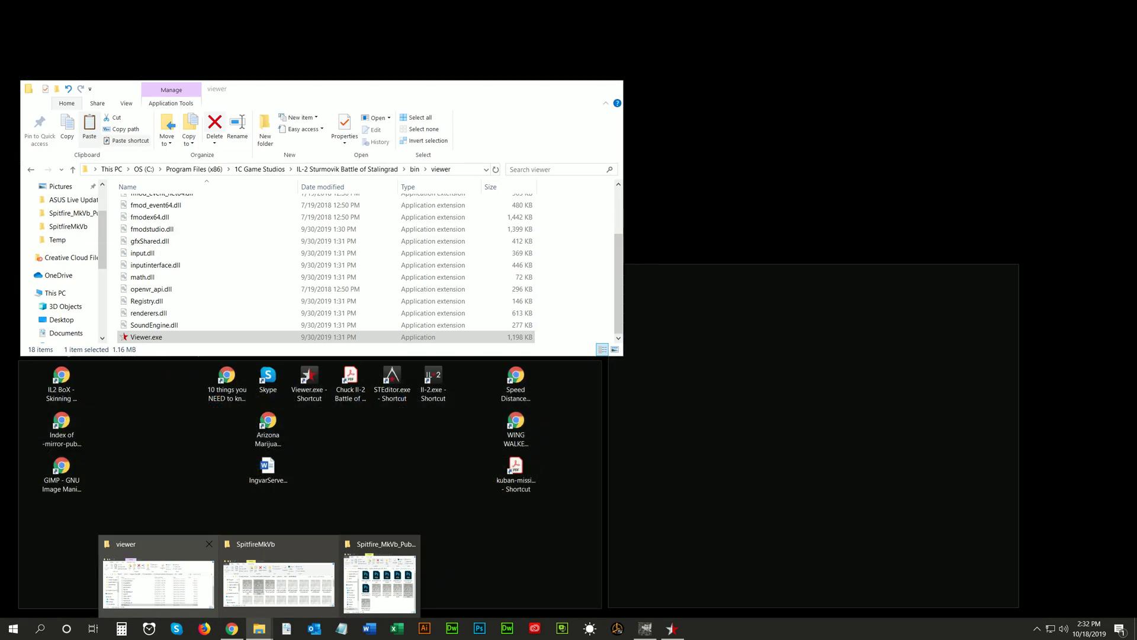
pyautogui.click(159, 573)
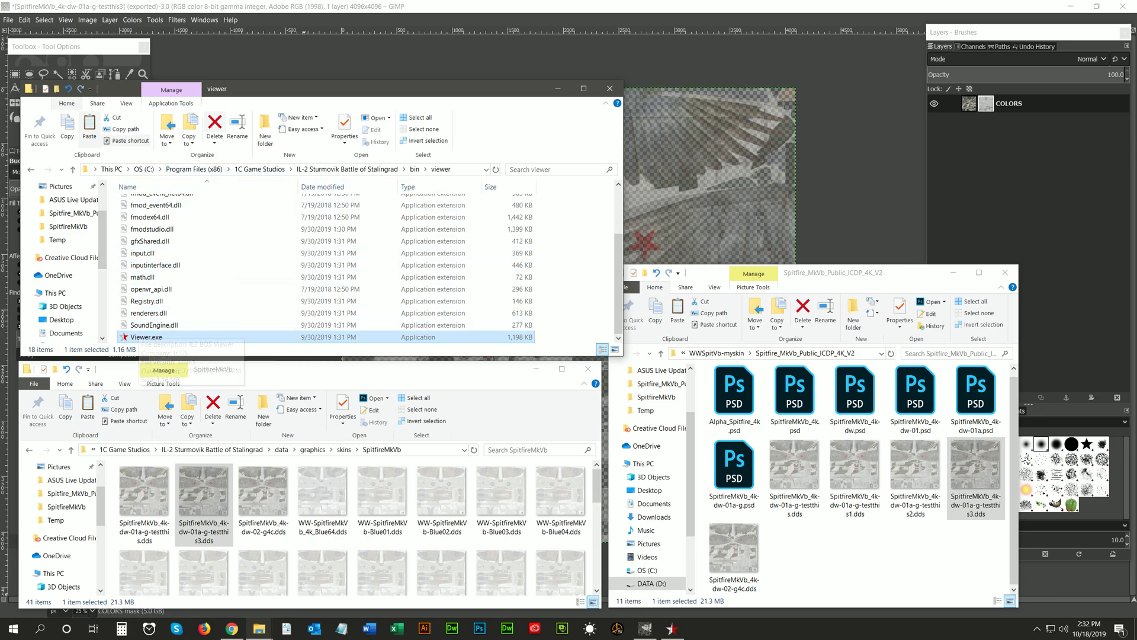
pyautogui.moveTo(140, 335)
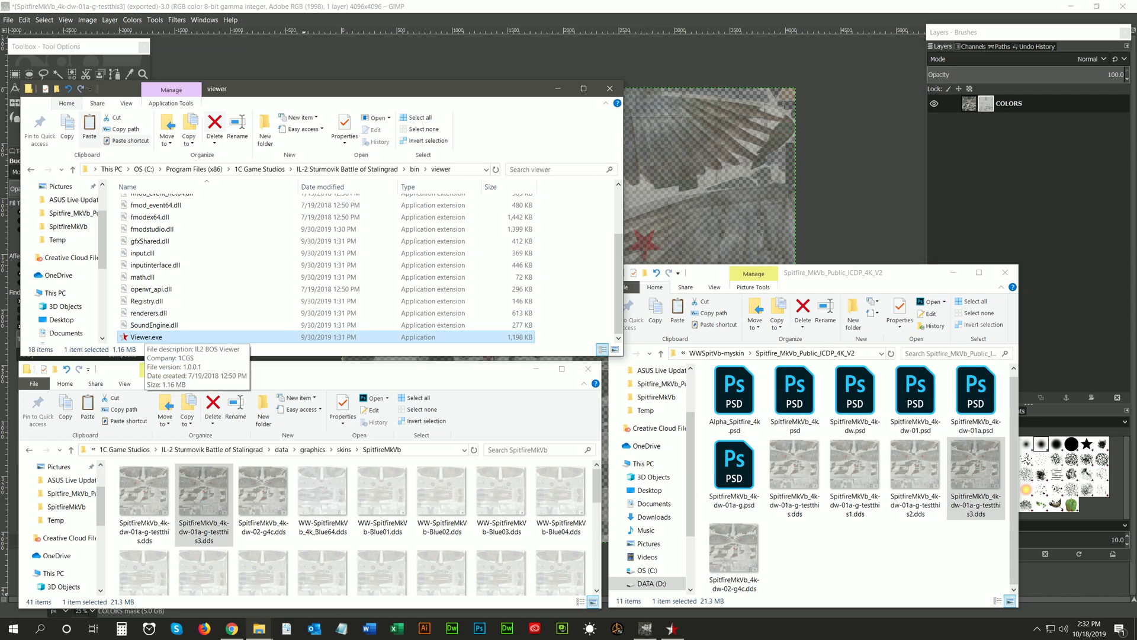
pyautogui.doubleClick(140, 337)
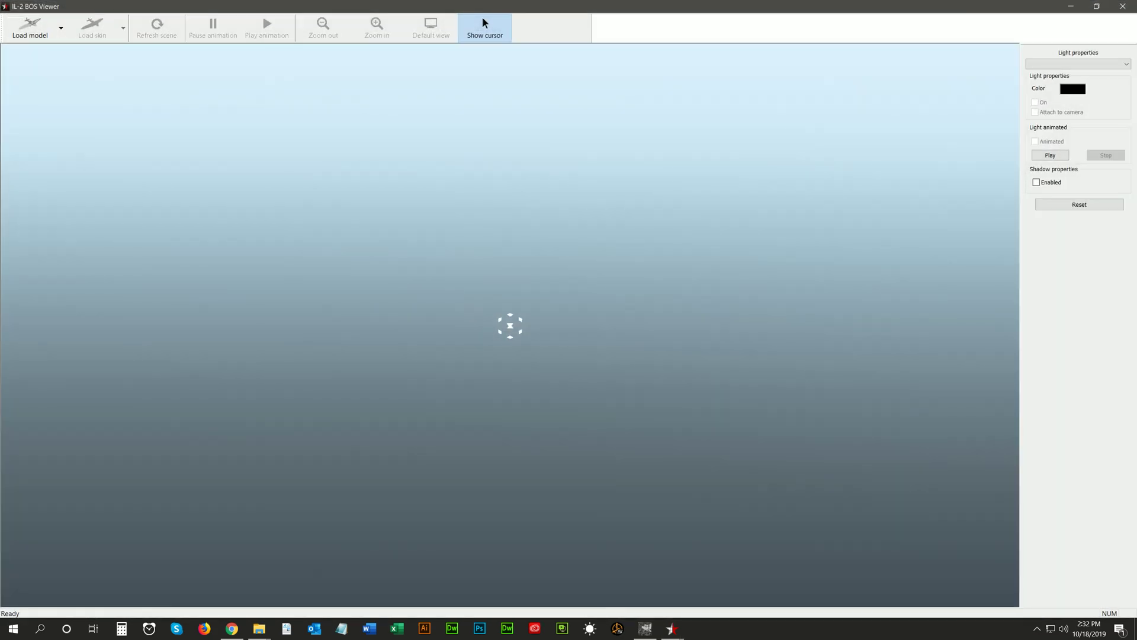
# Step: Load the Spitfire Mk.VB model with the spitfiremkvb_4k-dw-01a-g-testthis3.dds skin, inspect it, and close the viewer
pyautogui.click(61, 28)
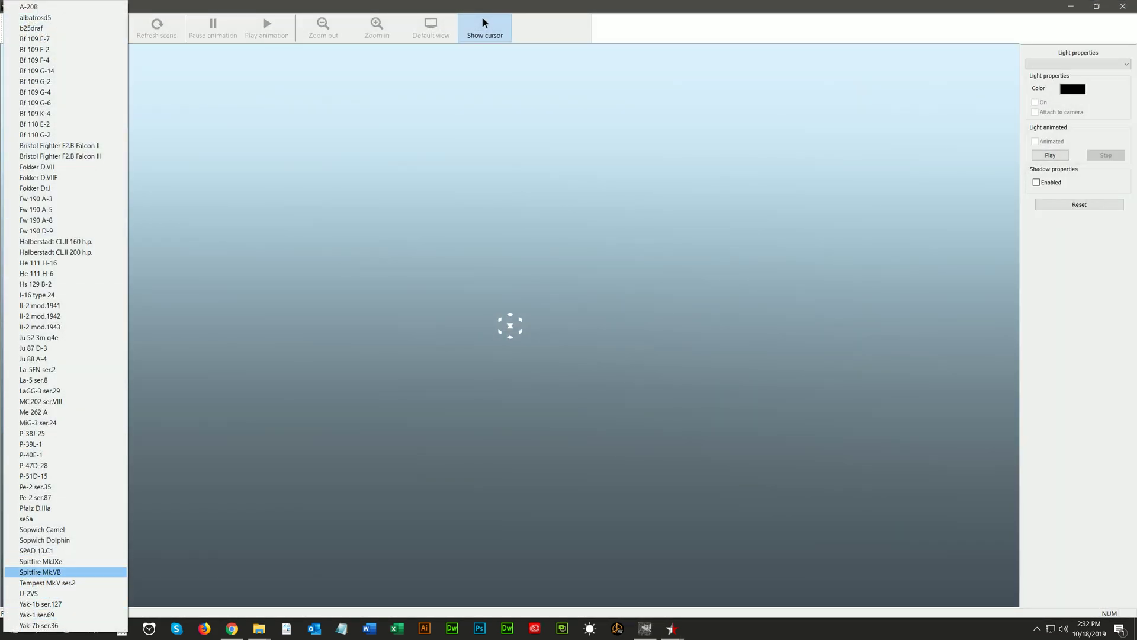
pyautogui.click(40, 571)
pyautogui.click(123, 27)
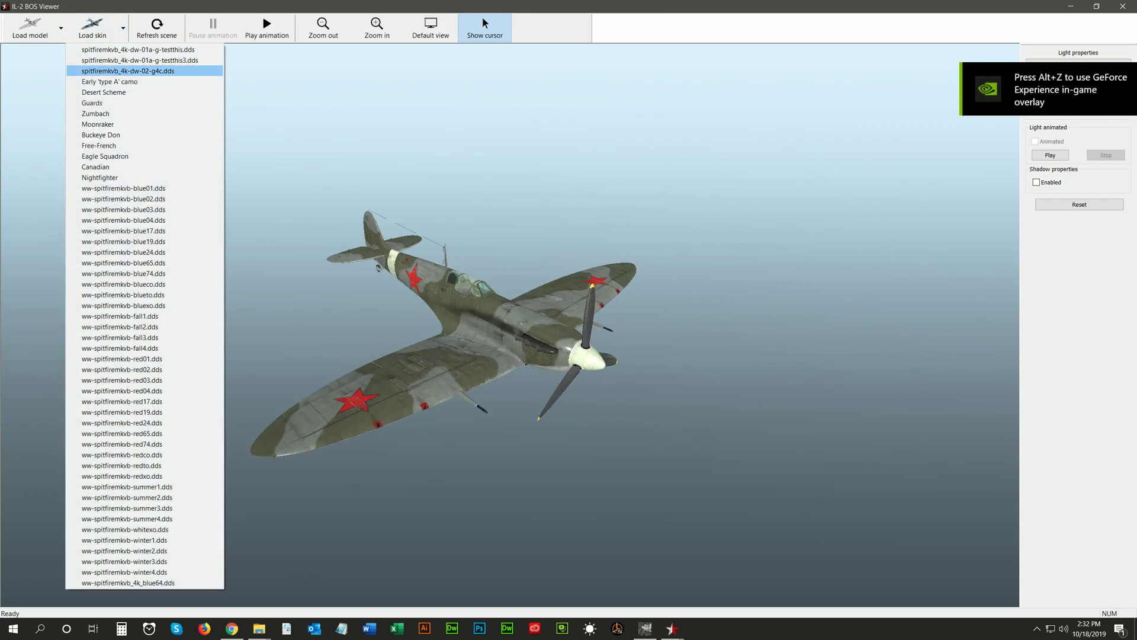
pyautogui.click(140, 60)
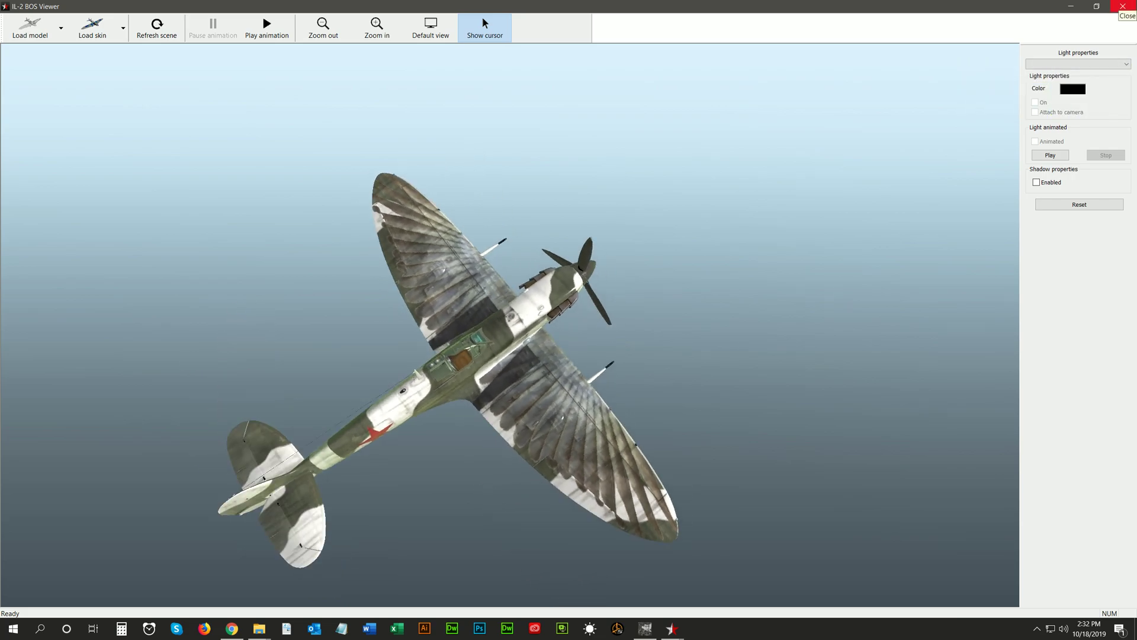
pyautogui.click(1122, 7)
# Step: Switch back to the layered template in GIMP and copy its Alpha 1 channel to the top of the layer stack
pyautogui.hotkey('alt', 'Tab')
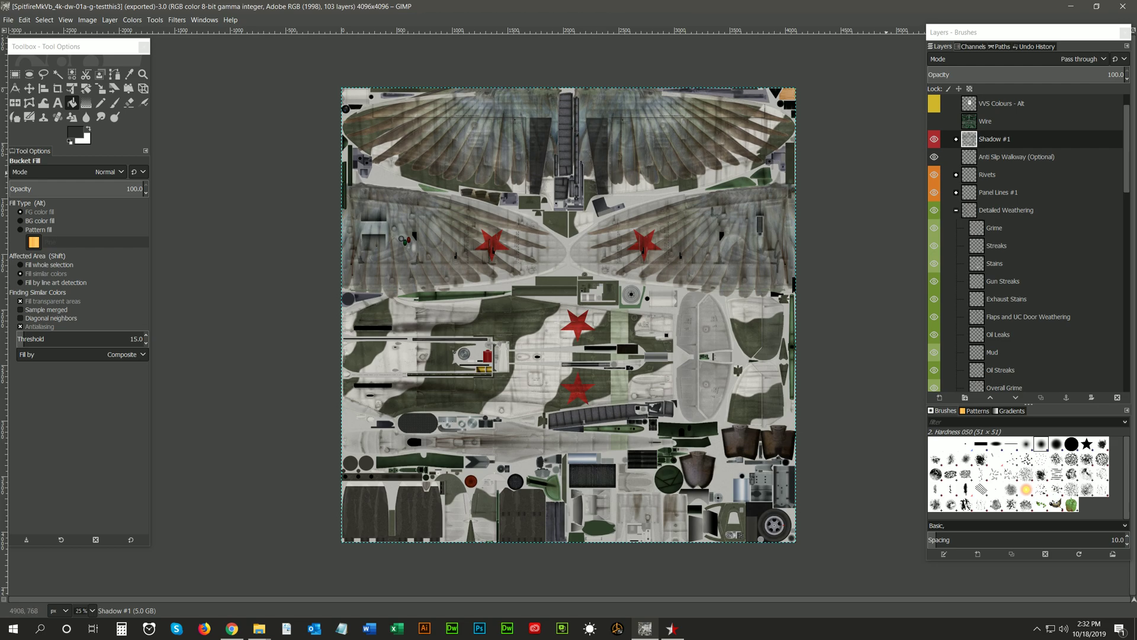
pyautogui.click(971, 47)
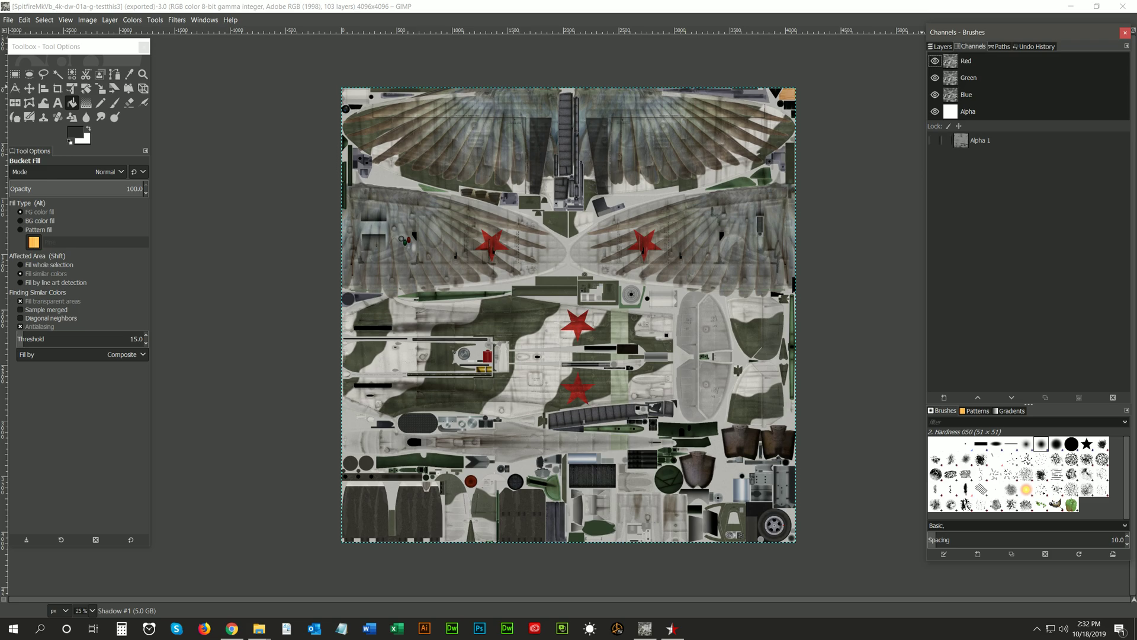
pyautogui.moveTo(980, 140); pyautogui.dragTo(1029, 98)
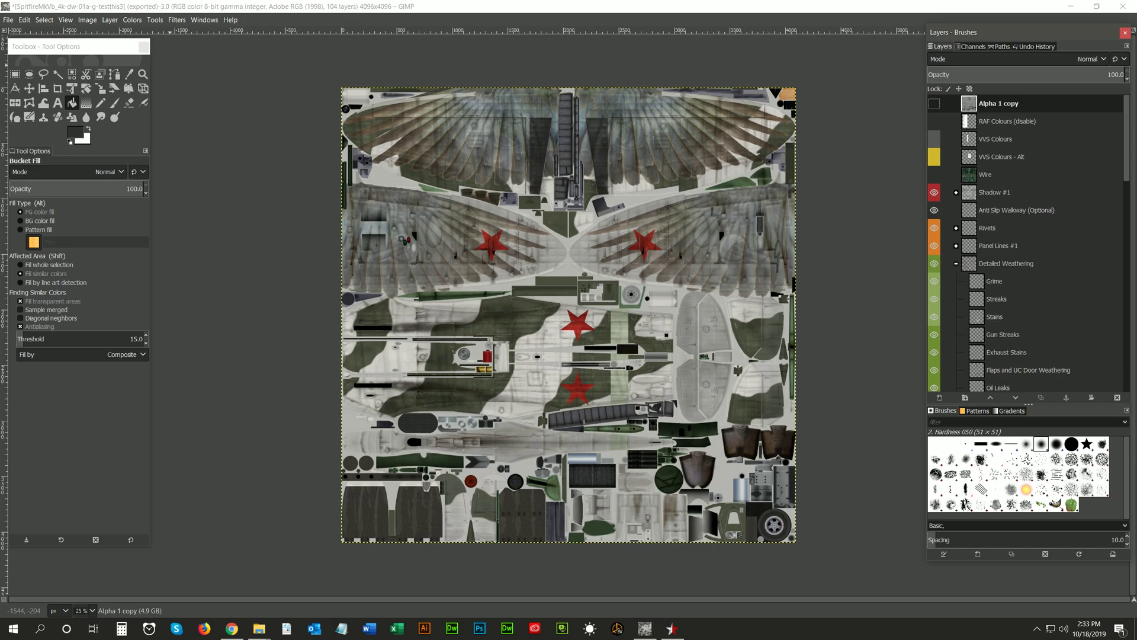
# Step: Flatten the image and add a layer mask initialized from the Alpha 1 channel to the COLORS layer
pyautogui.click(86, 20)
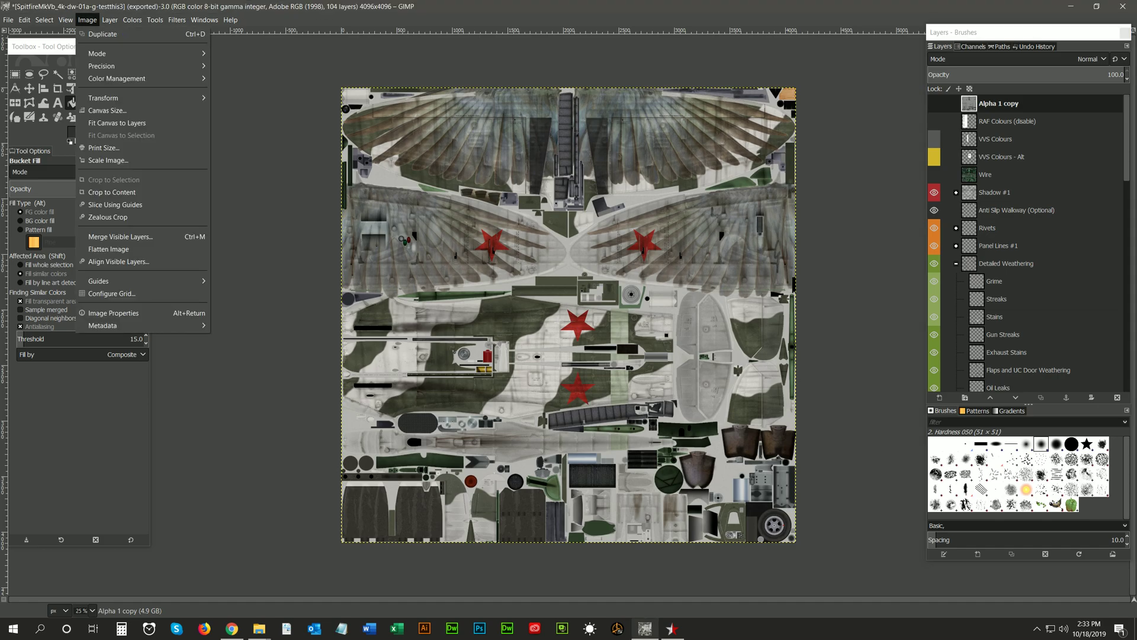
pyautogui.click(108, 248)
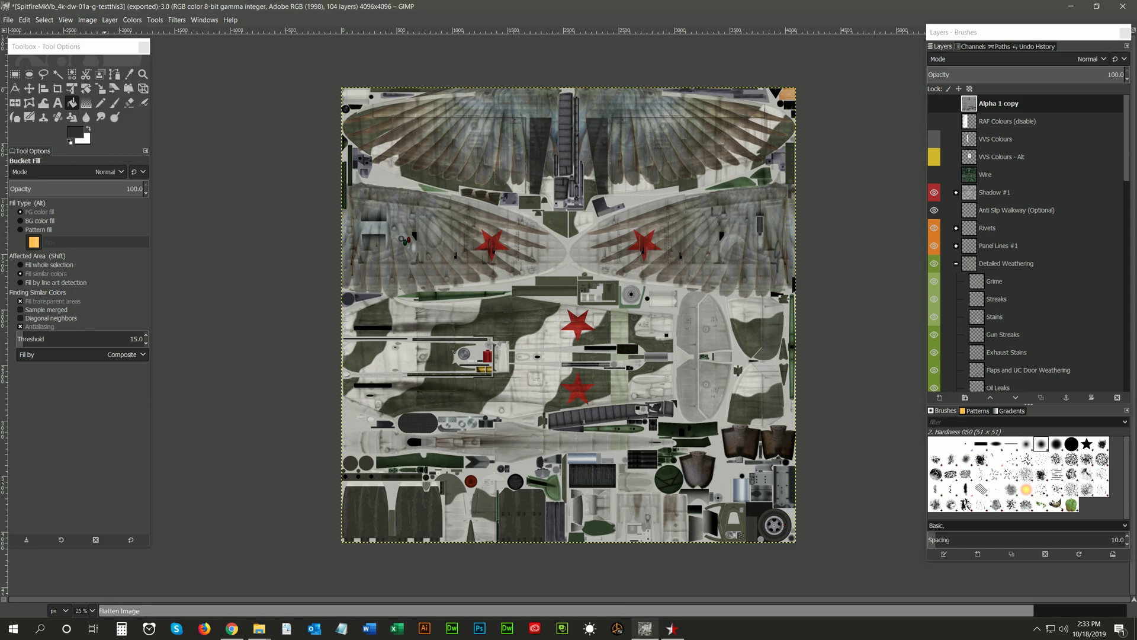
pyautogui.click(109, 19)
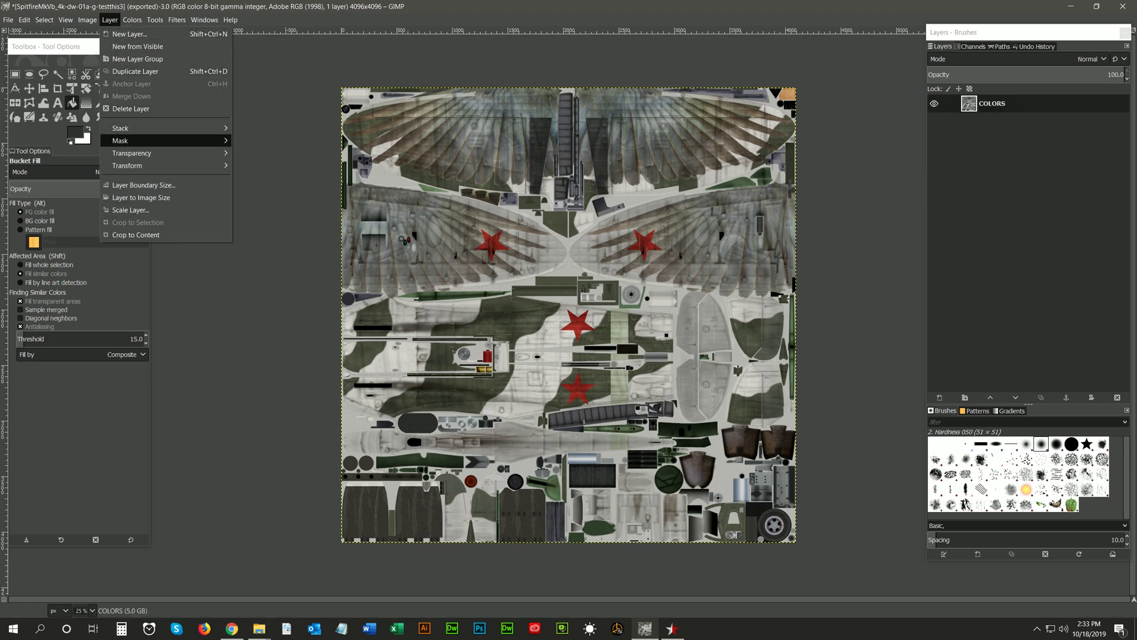
pyautogui.moveTo(124, 141)
pyautogui.click(269, 141)
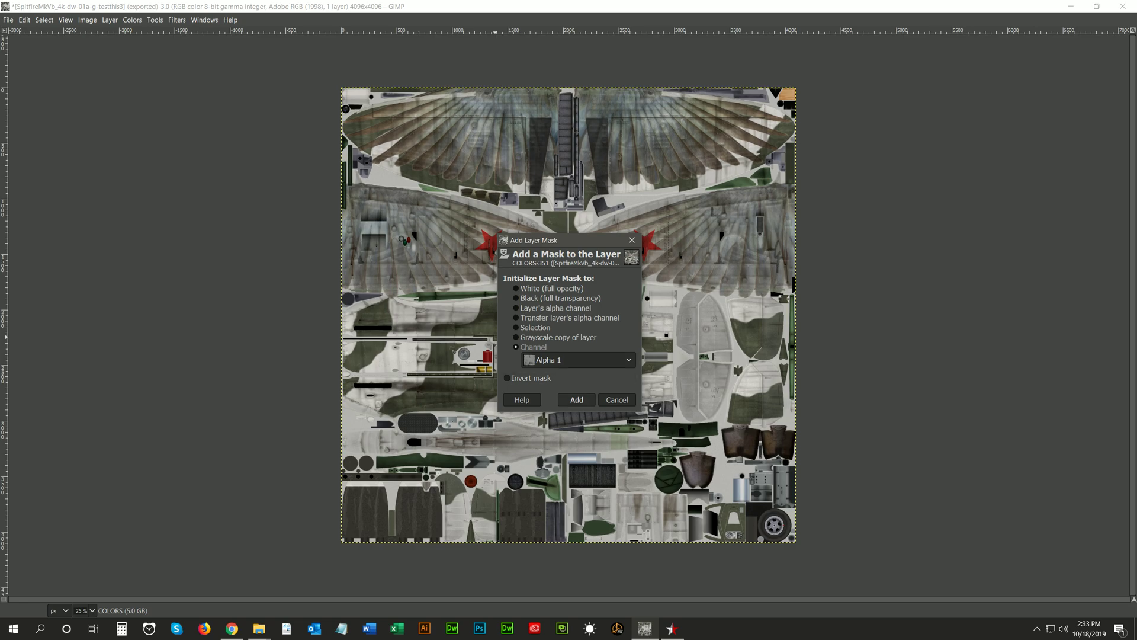
pyautogui.click(576, 400)
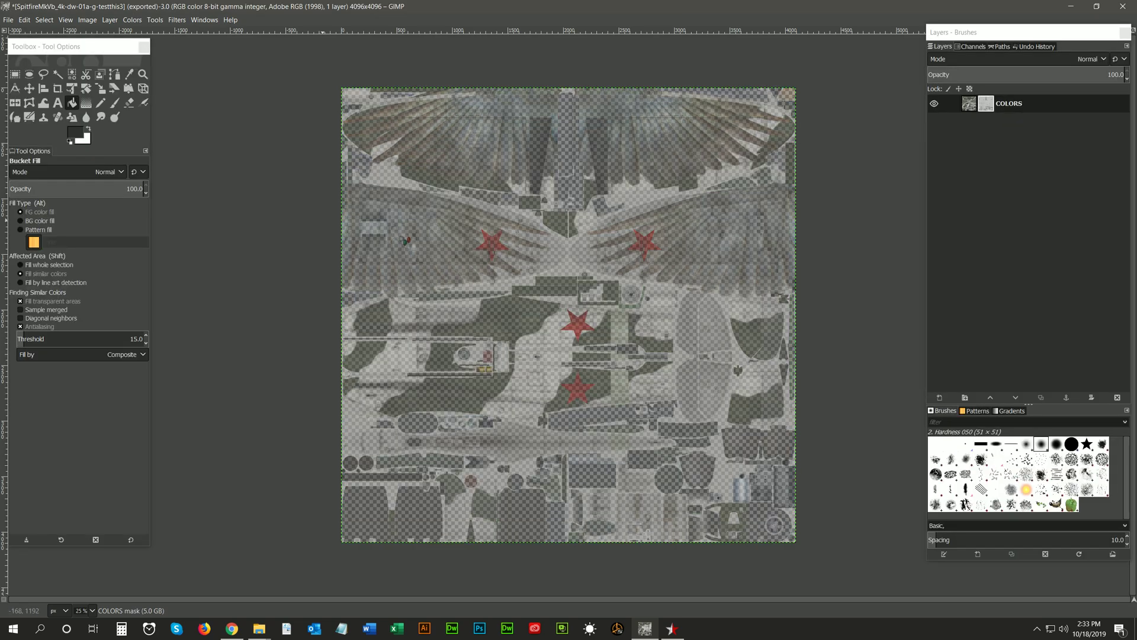
# Step: Export the masked image as SpitfireMkVb_4k-dw-01a-g-testthis3a.dds with BC3 / DXT5 compression and generated mipmaps
pyautogui.click(8, 20)
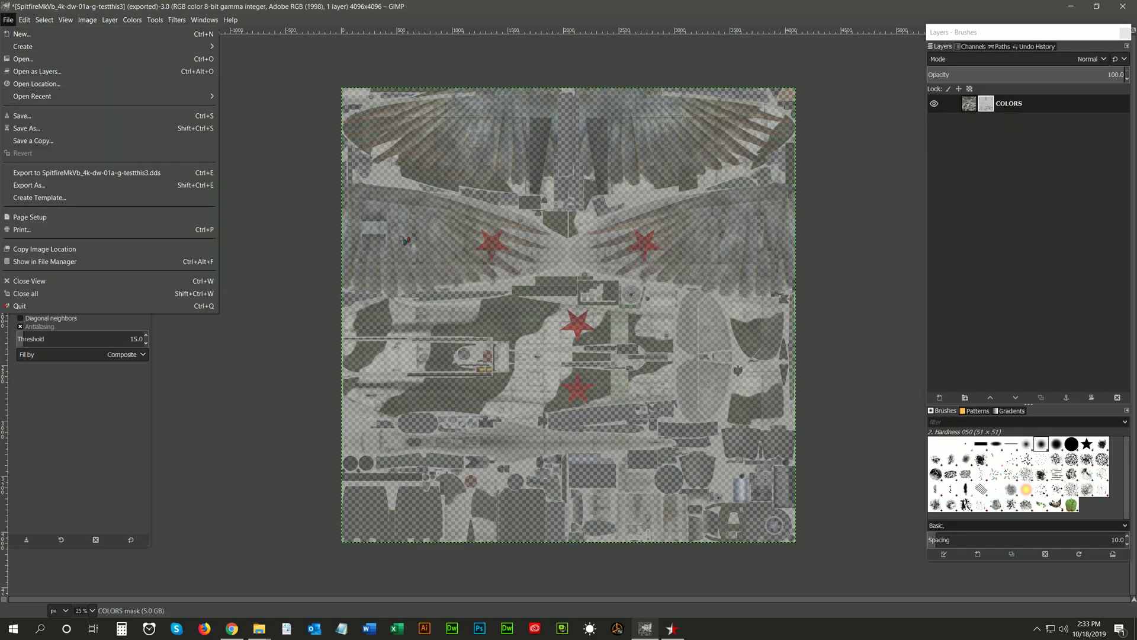
pyautogui.click(29, 185)
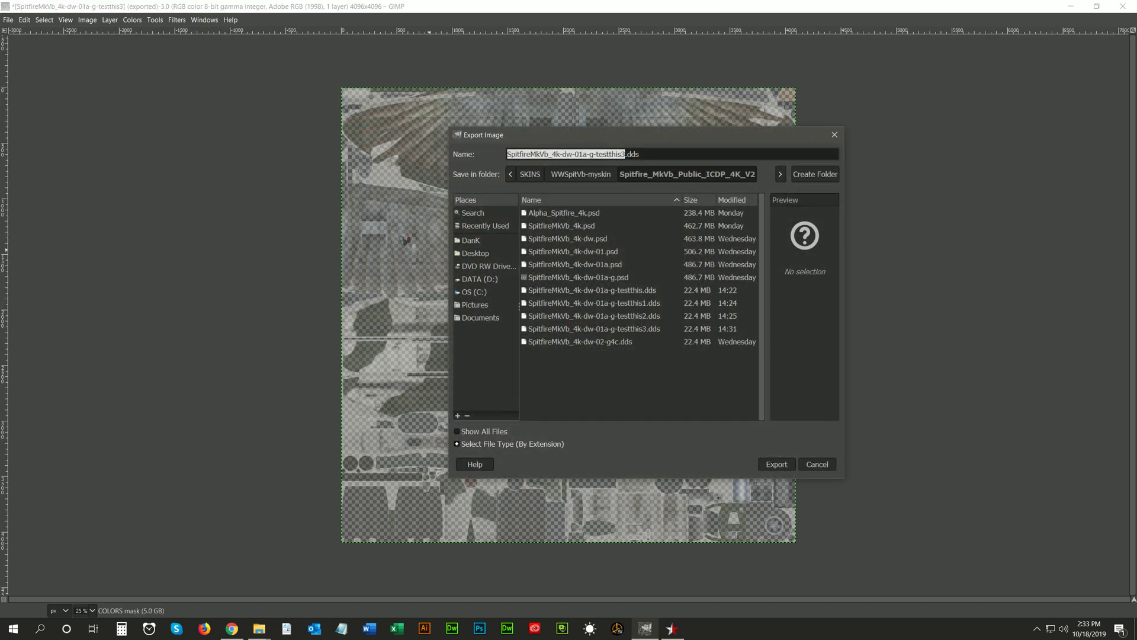
pyautogui.press('Return')
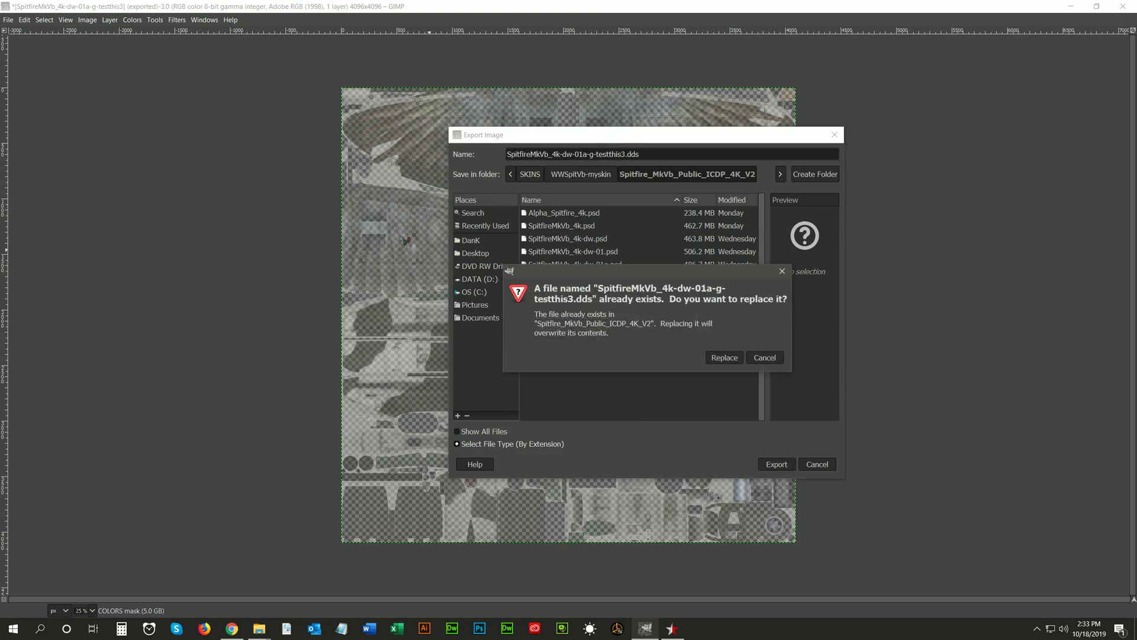
pyautogui.press('Escape')
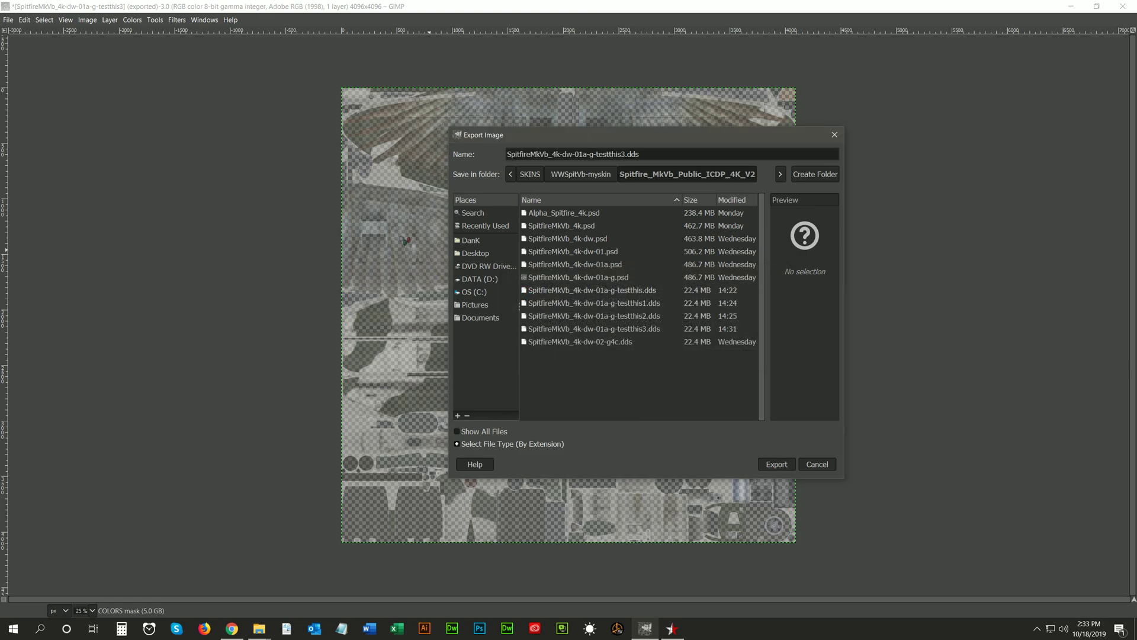
pyautogui.write('a')
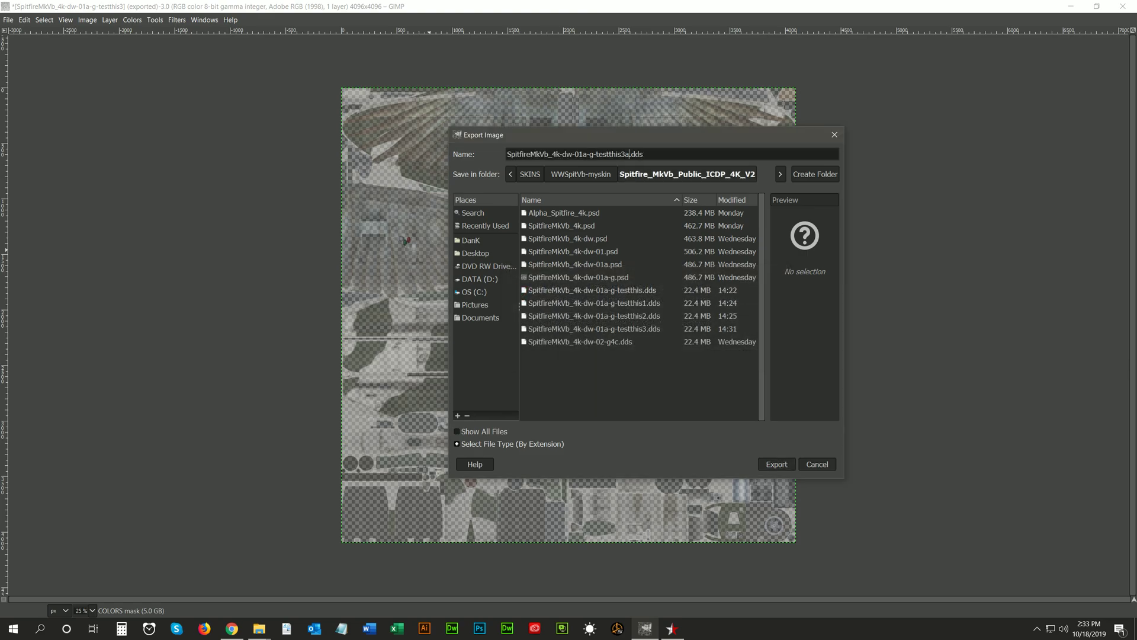
pyautogui.press('Return')
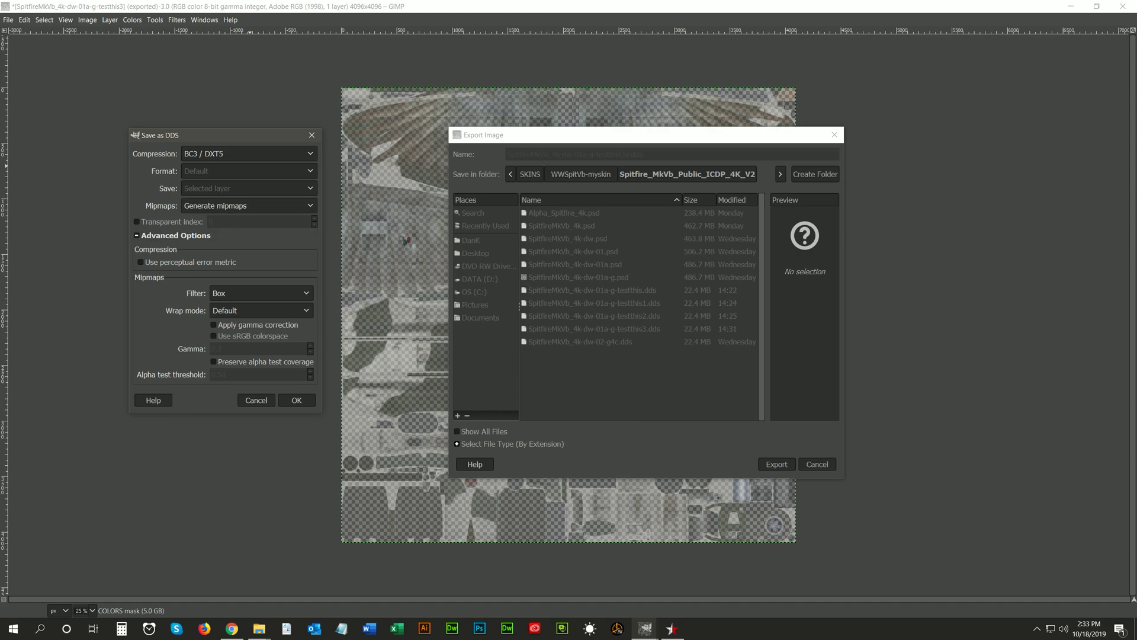
pyautogui.click(296, 399)
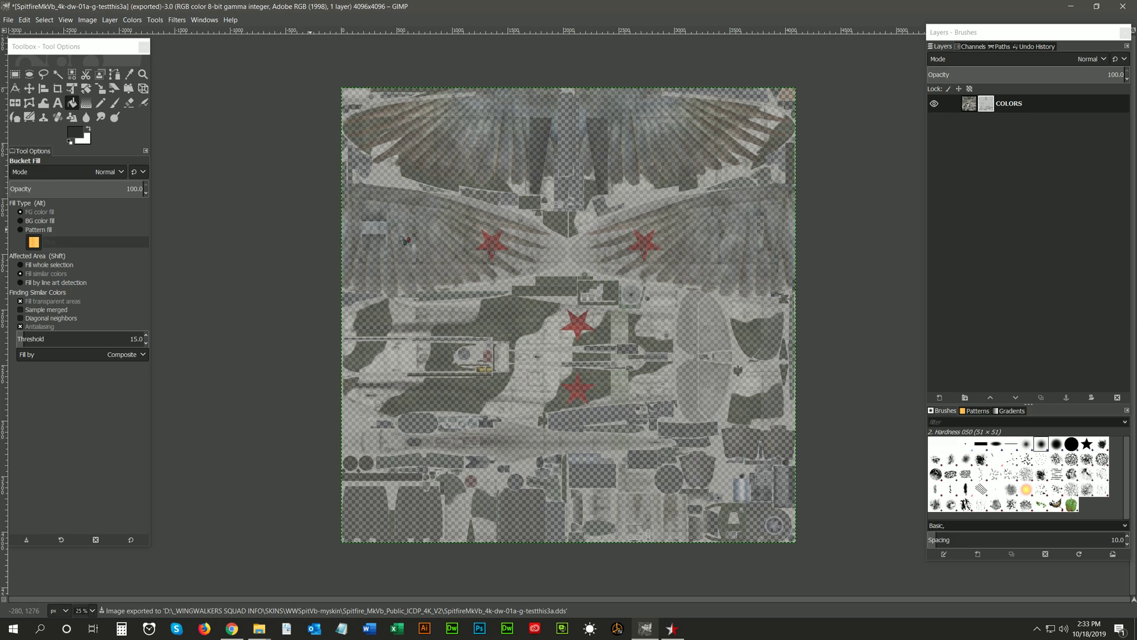
# Step: Undo back to the layered template without the alpha copy, and locate the exported testthis3a.dds file in the Spitfire_MkVb_Public_ICDP_4K_V2 folder
pyautogui.hotkey('ctrl', 'z')
pyautogui.hotkey('ctrl', 'z')
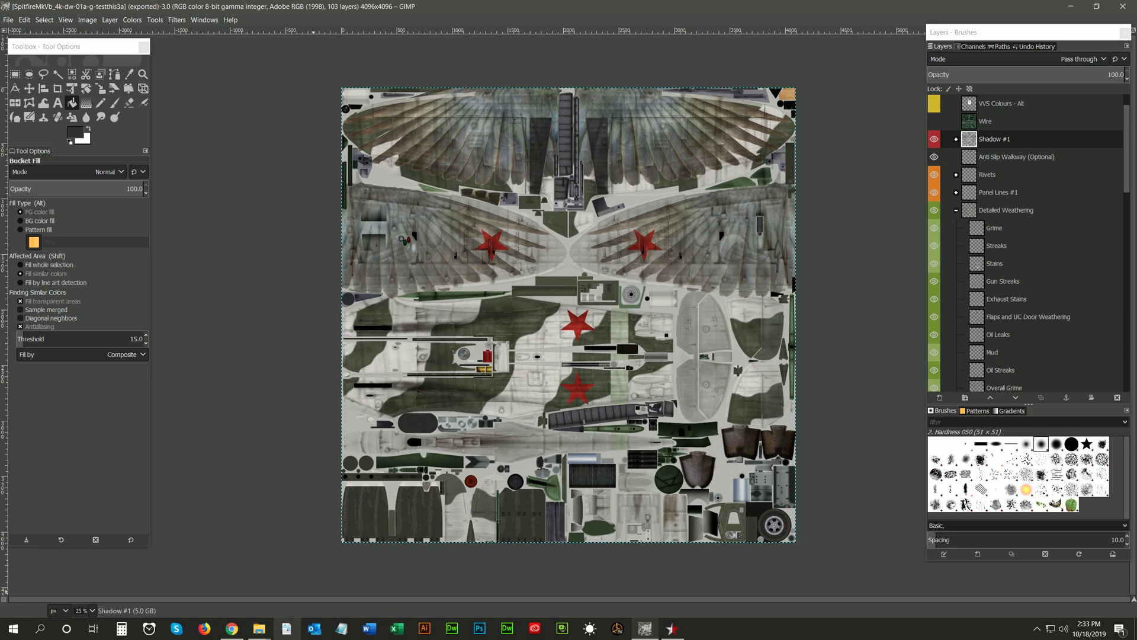
pyautogui.moveTo(259, 629)
pyautogui.click(380, 578)
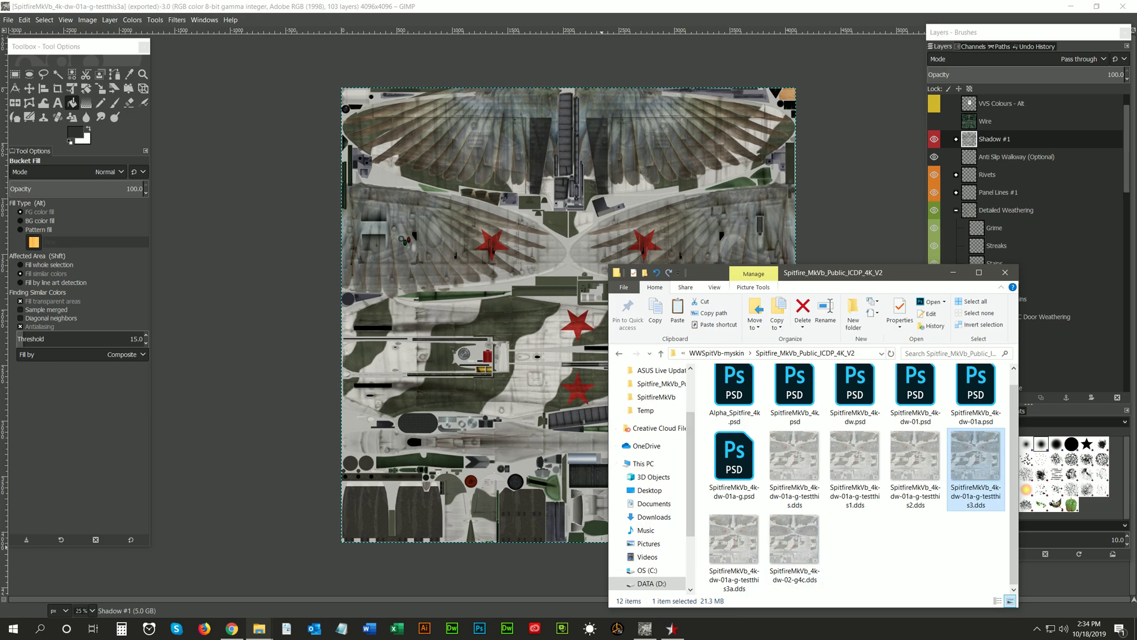
pyautogui.click(734, 548)
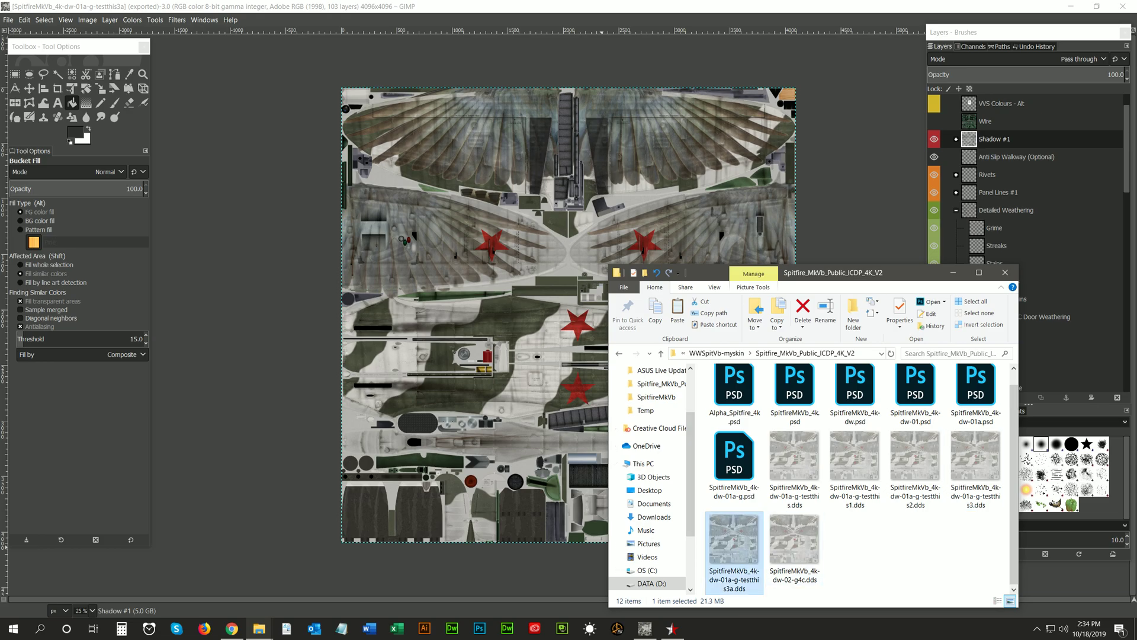
pyautogui.click(733, 180)
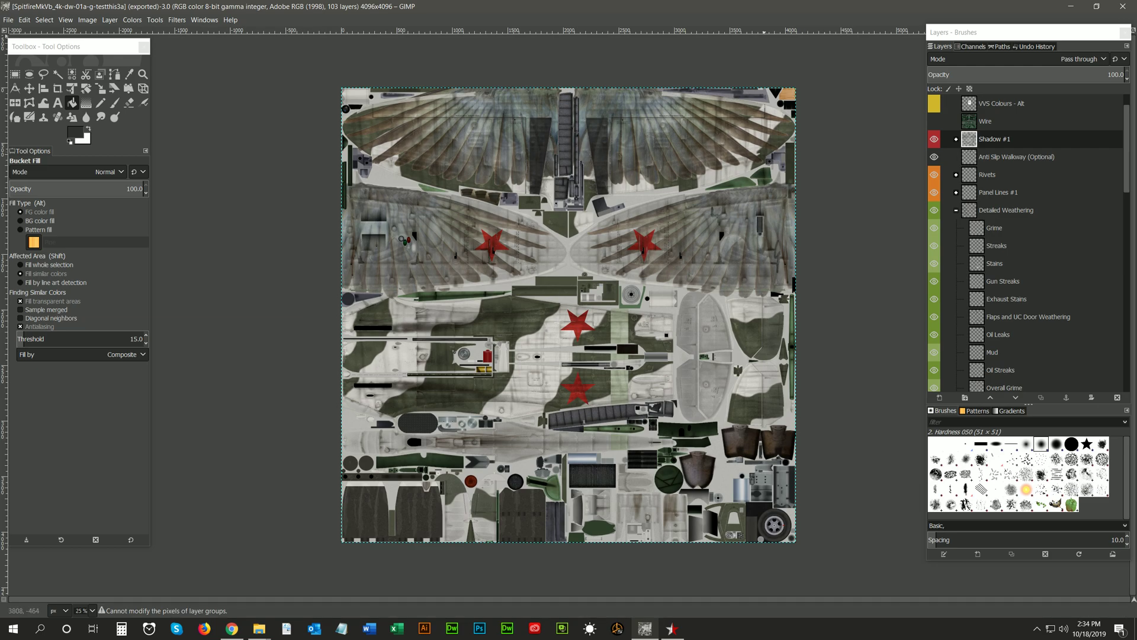
# Step: Copy the Alpha 1 channel to the top of the layer stack and flatten the image
pyautogui.click(970, 46)
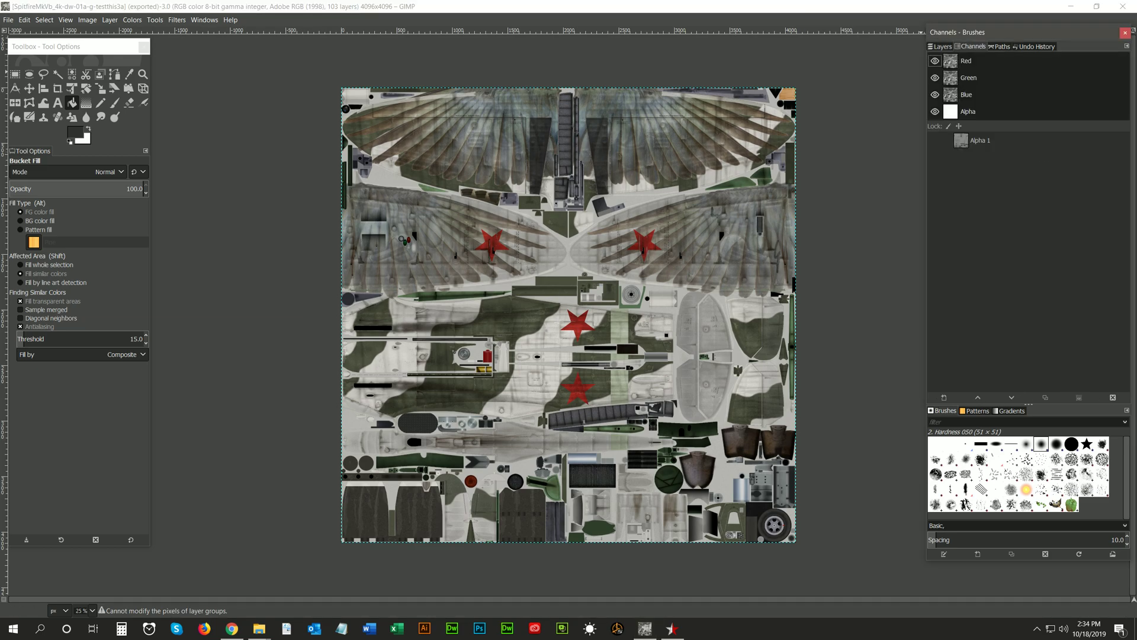
pyautogui.moveTo(977, 140); pyautogui.dragTo(1007, 106)
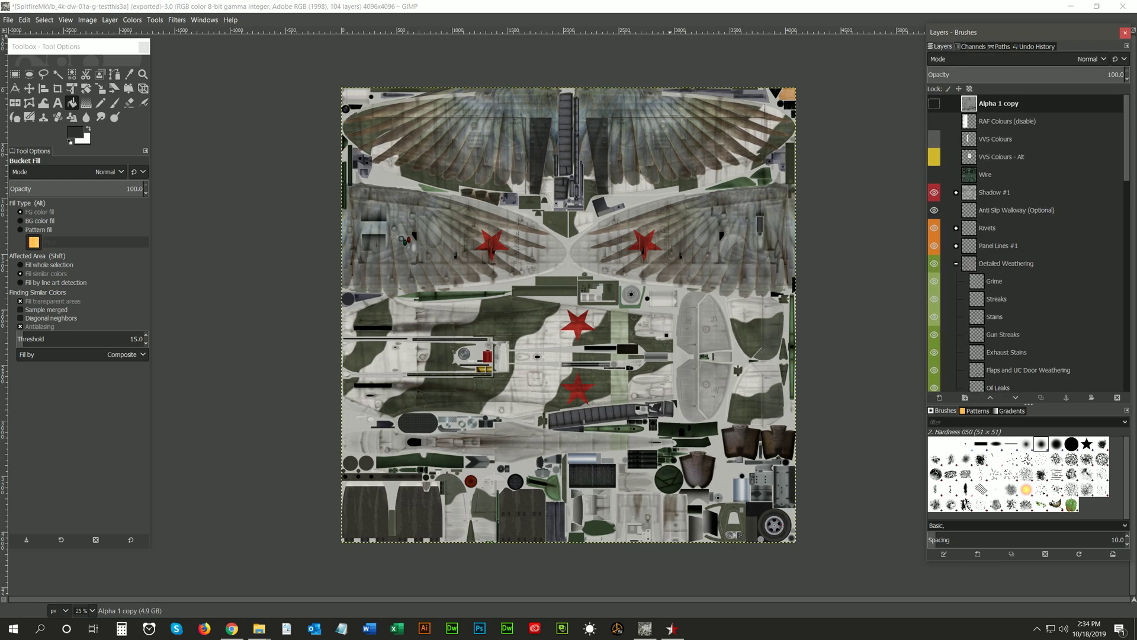
pyautogui.click(88, 19)
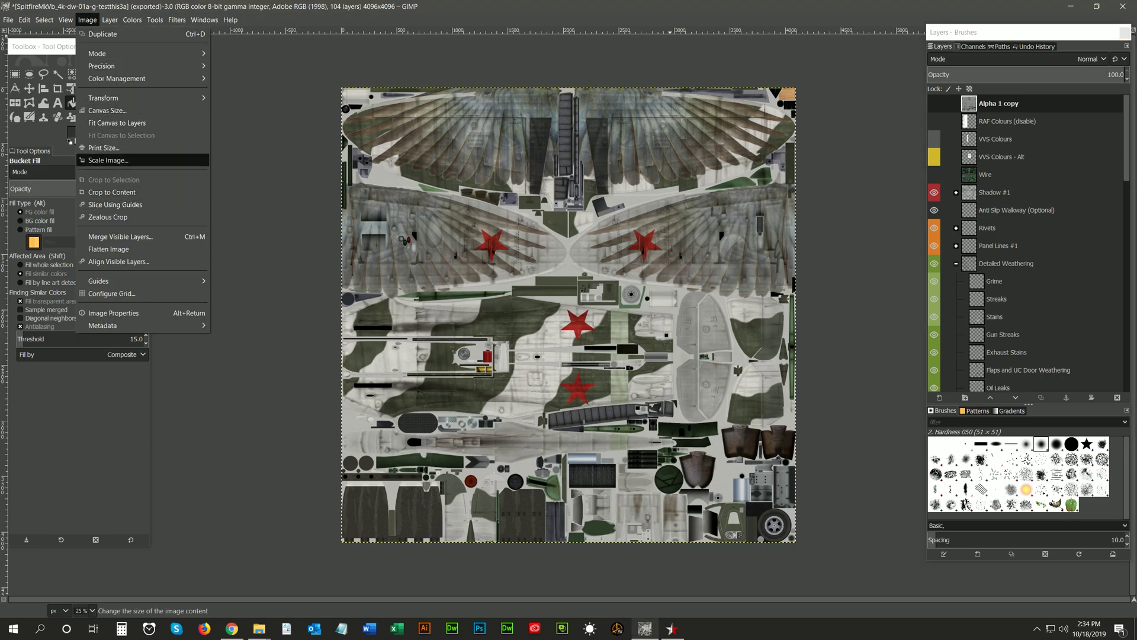
pyautogui.click(108, 249)
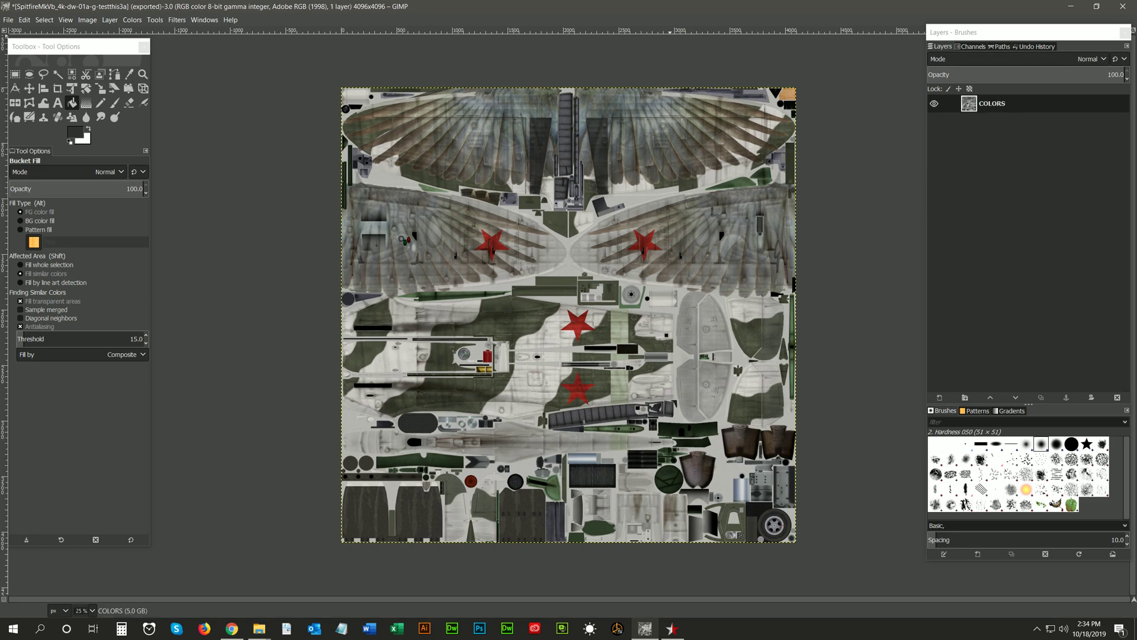
# Step: Add a layer mask to the flattened COLORS layer, initialized from the Alpha 1 channel
pyautogui.click(110, 19)
pyautogui.moveTo(165, 141)
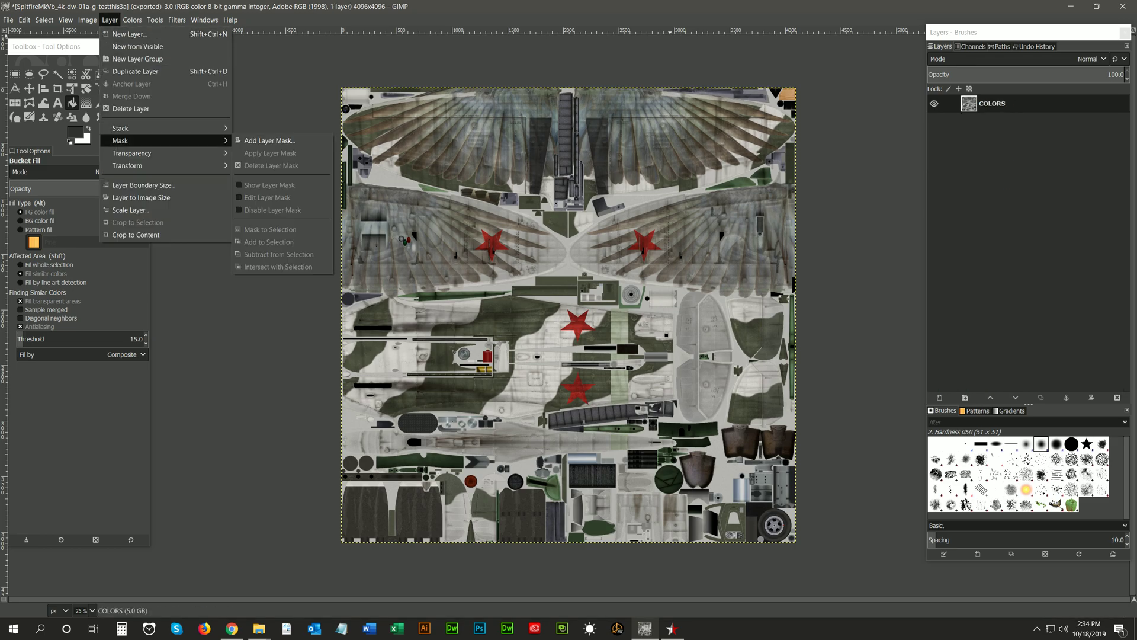
pyautogui.click(269, 140)
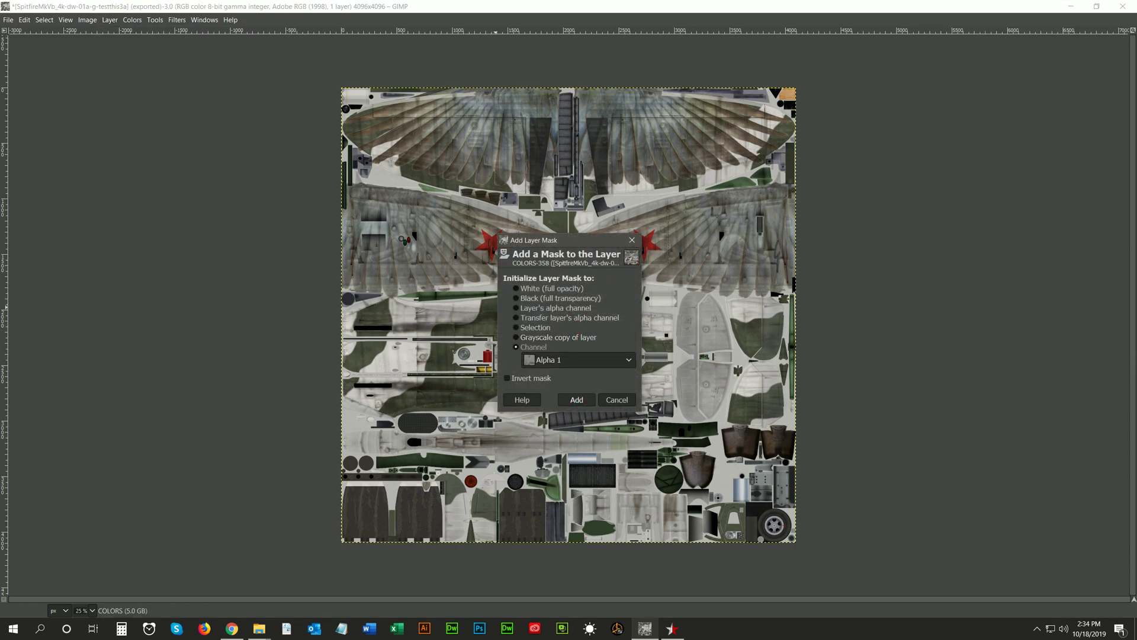
pyautogui.click(576, 399)
# Step: Export the masked image as SpitfireMkVb_4k-dw-01a-g-testthis3b.dds with BC3 / DXT5 compression and generated mipmaps
pyautogui.click(9, 19)
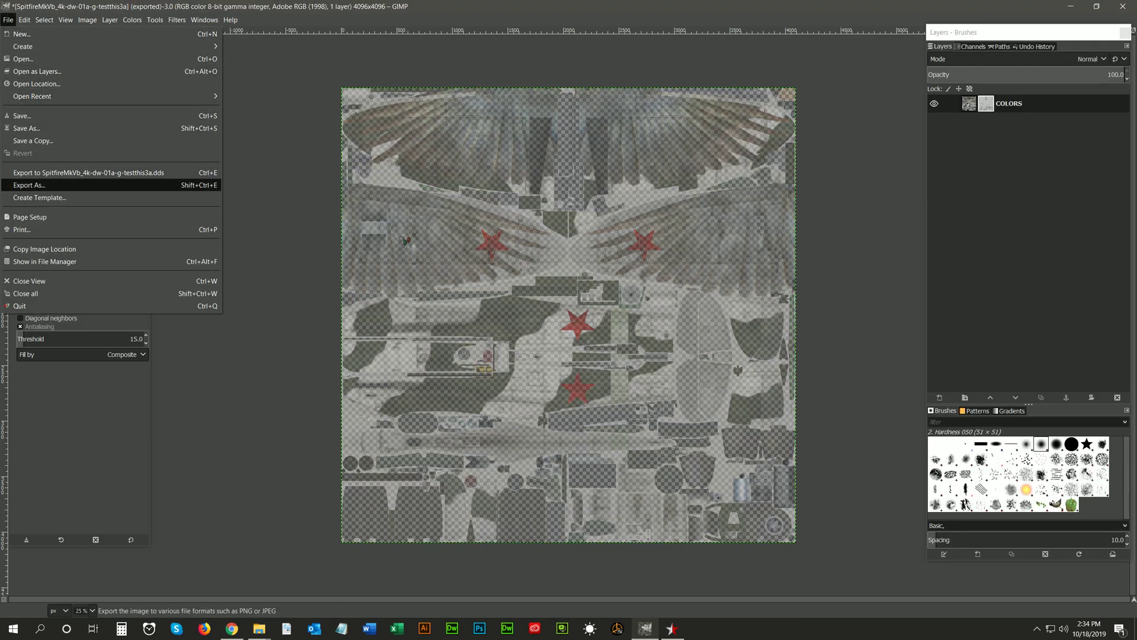
pyautogui.click(30, 185)
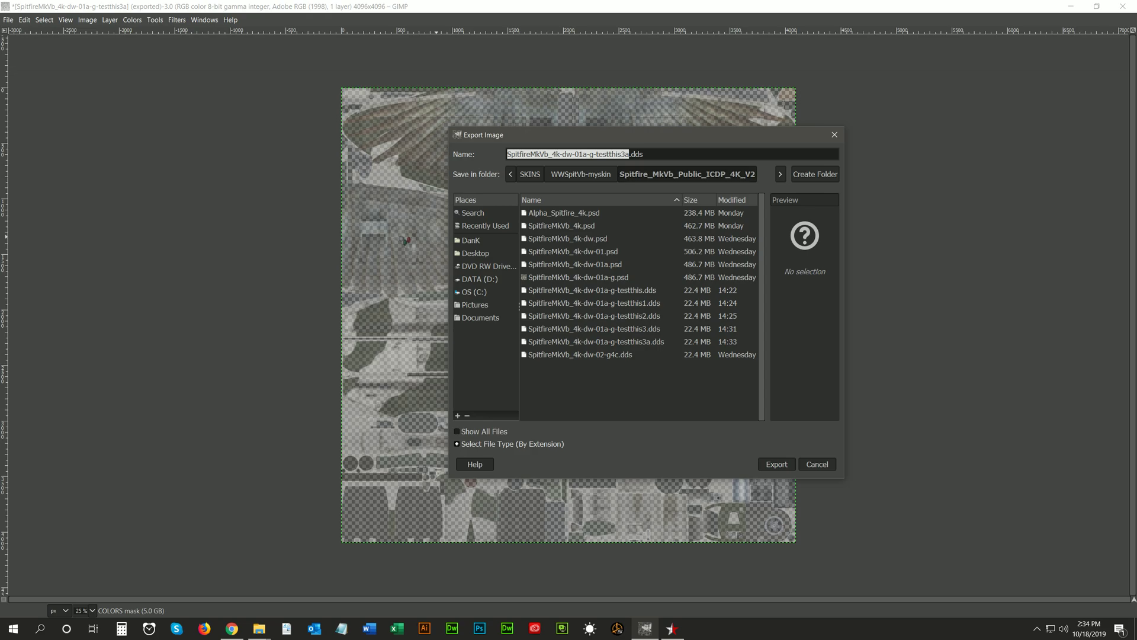
pyautogui.click(629, 154)
pyautogui.press('BackSpace')
pyautogui.write('b')
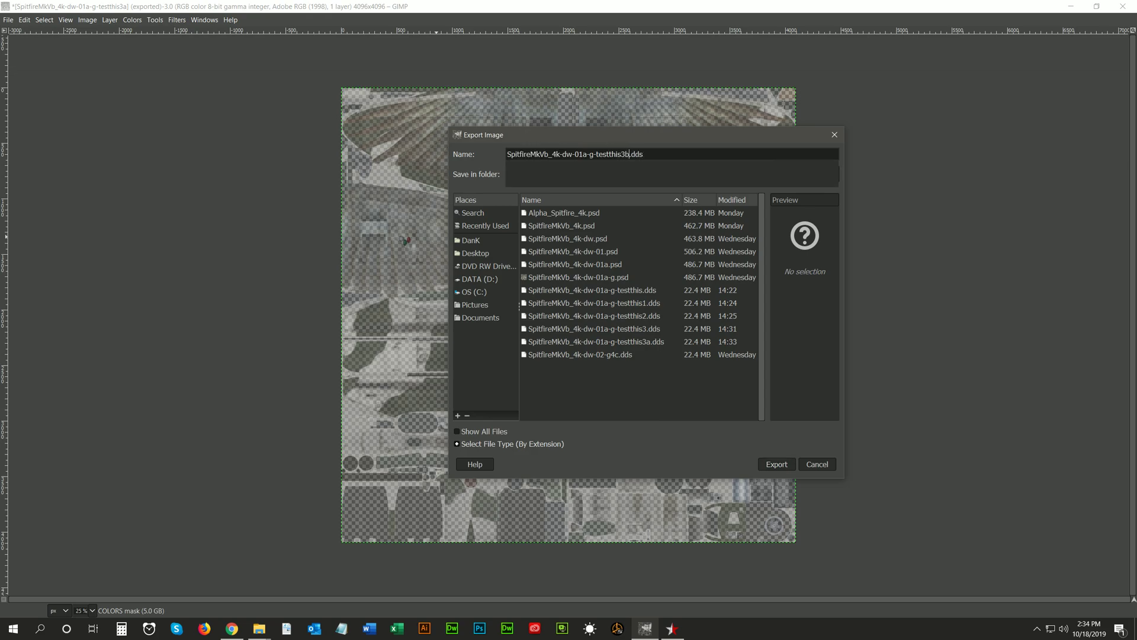
pyautogui.press('Return')
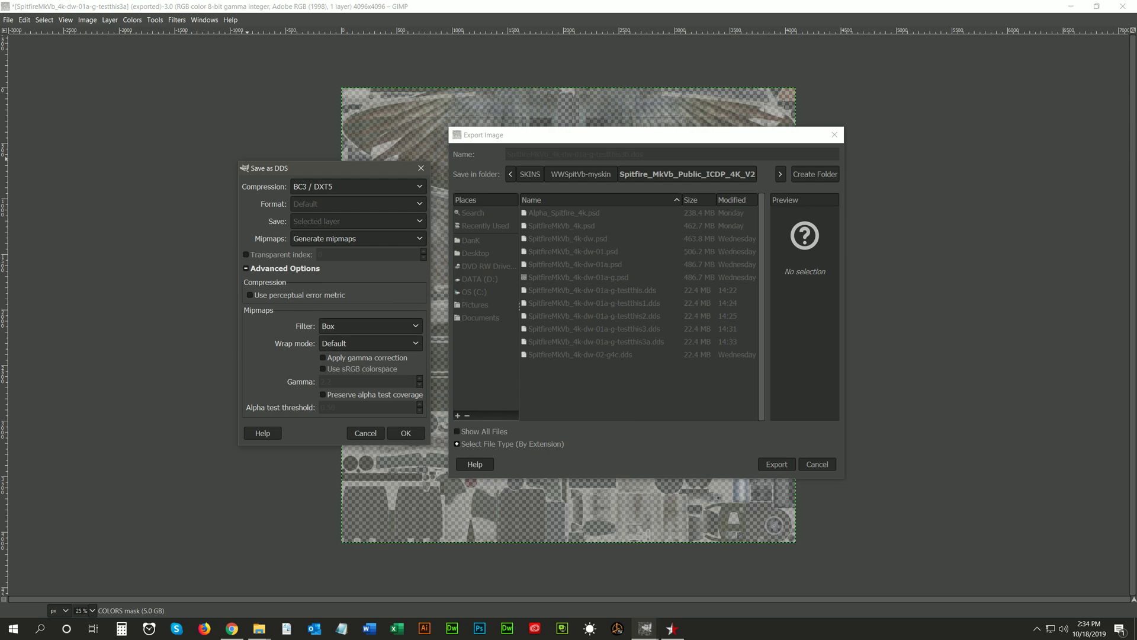
pyautogui.press('Return')
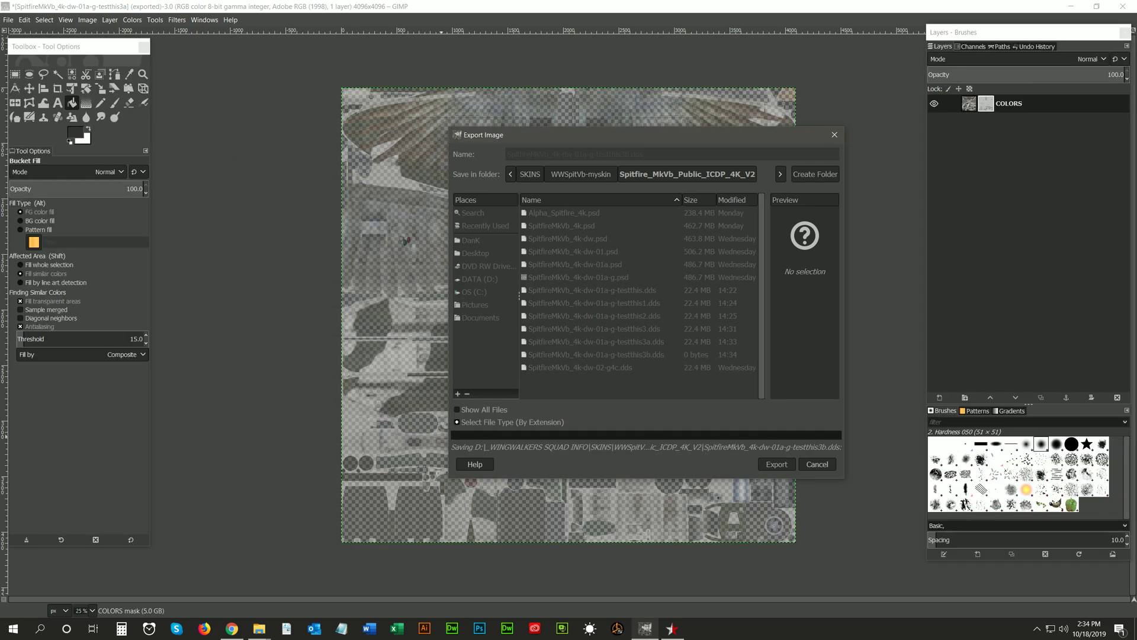
# Step: Check the export folder for the testthis3b.dds file, and return to GIMP to undo back to the layered template
pyautogui.moveTo(258, 628)
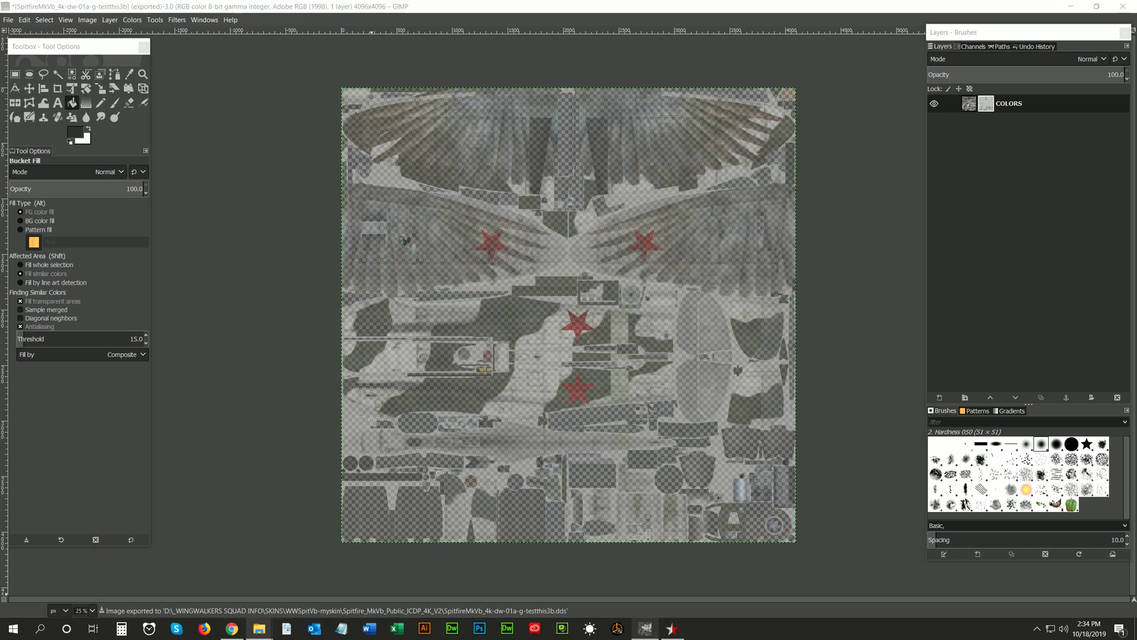
pyautogui.click(380, 577)
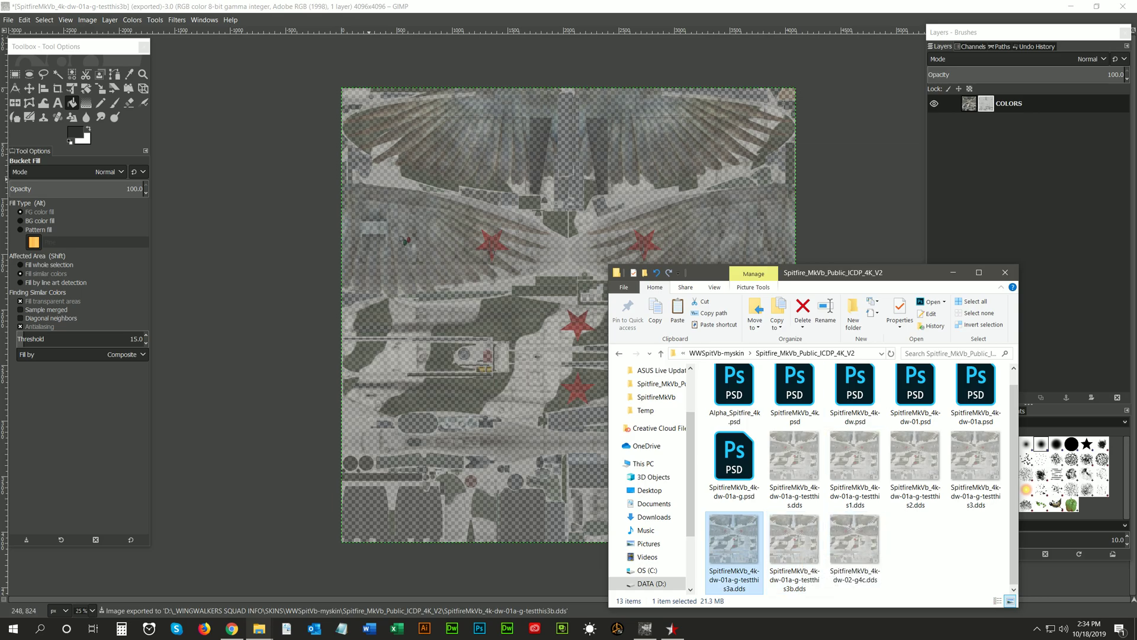
pyautogui.click(374, 176)
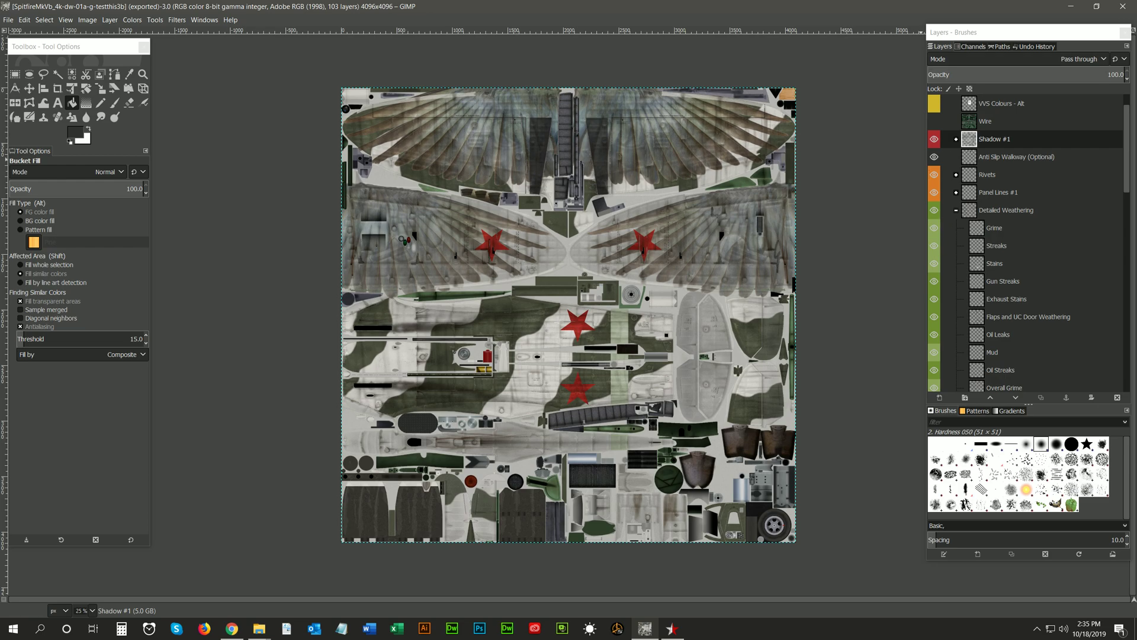
# Step: Select the Alpha 1 channel and copy it to the top of the layer stack
pyautogui.click(970, 47)
pyautogui.click(980, 141)
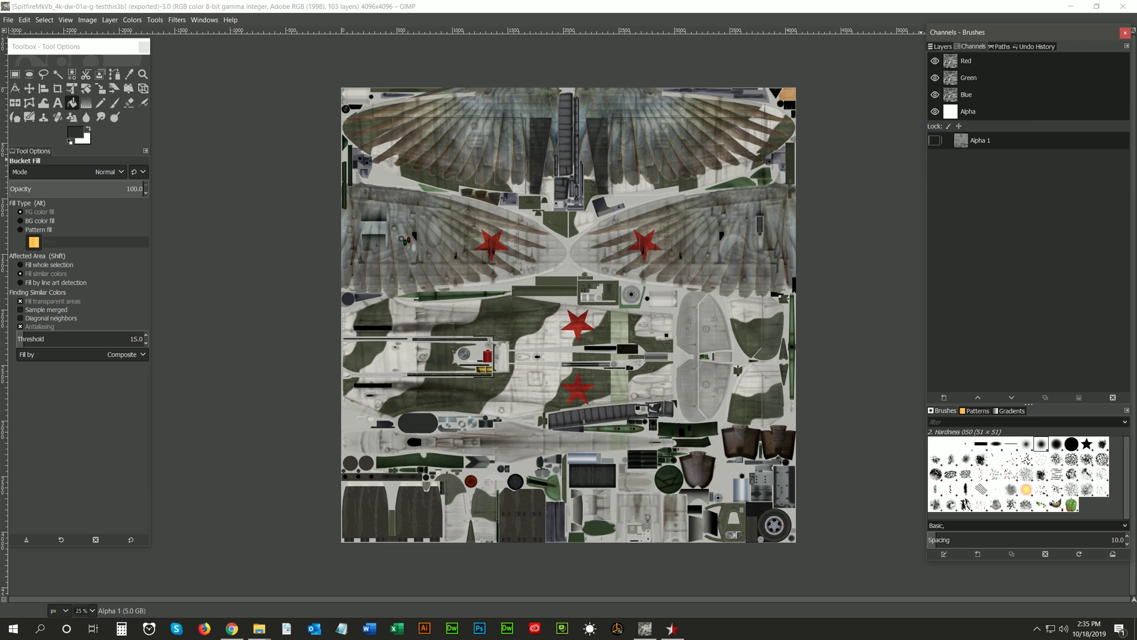
pyautogui.click(939, 46)
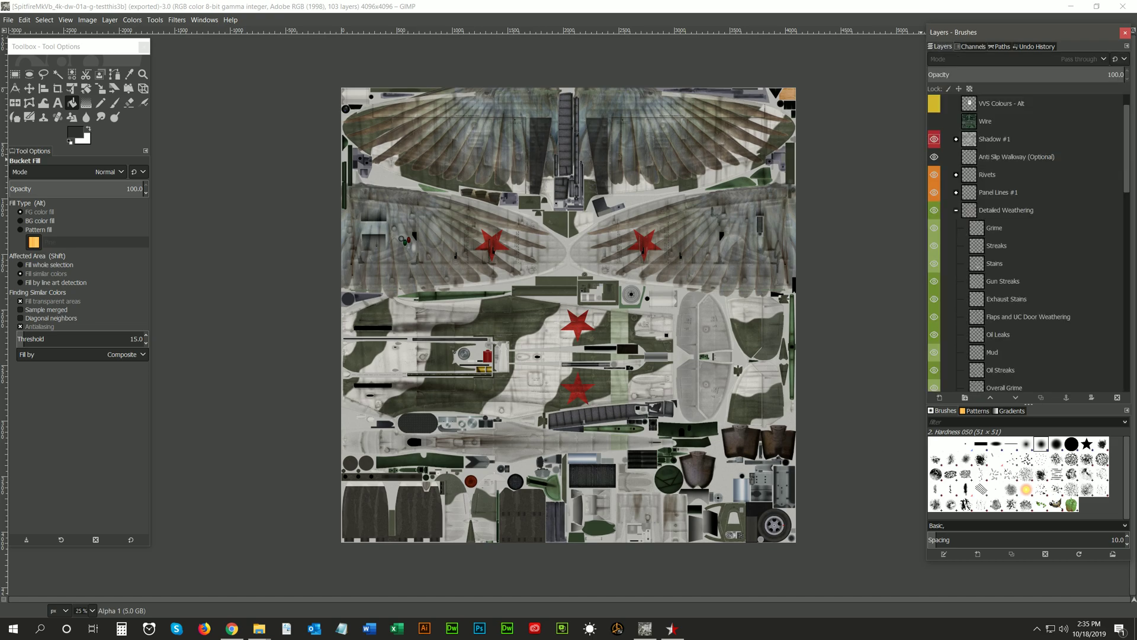
pyautogui.click(970, 46)
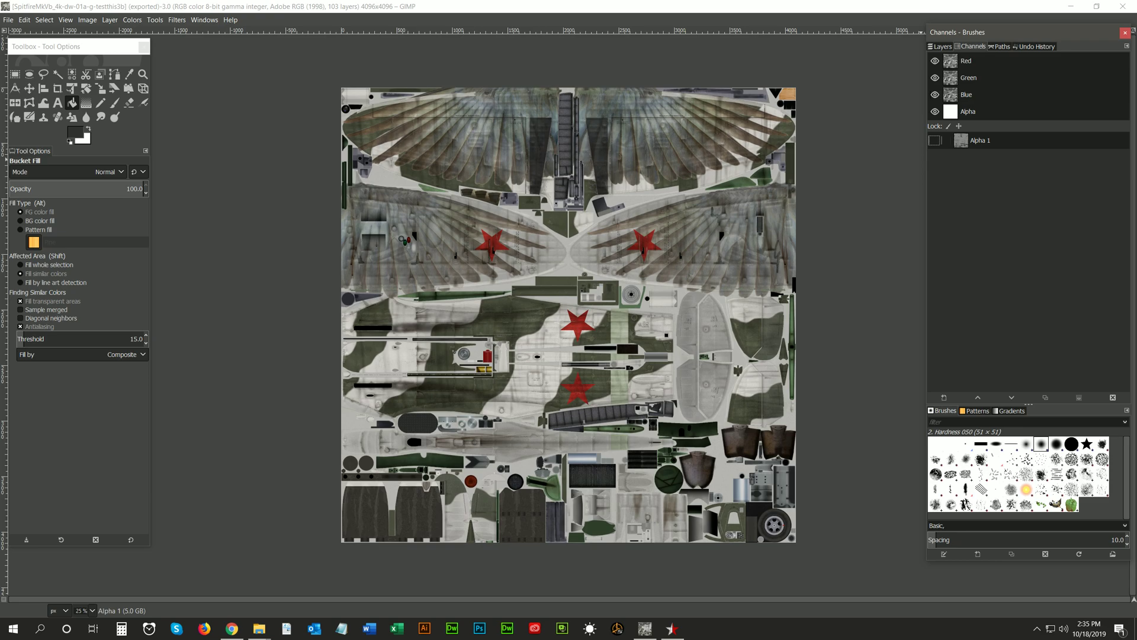
pyautogui.moveTo(960, 141); pyautogui.dragTo(1037, 114)
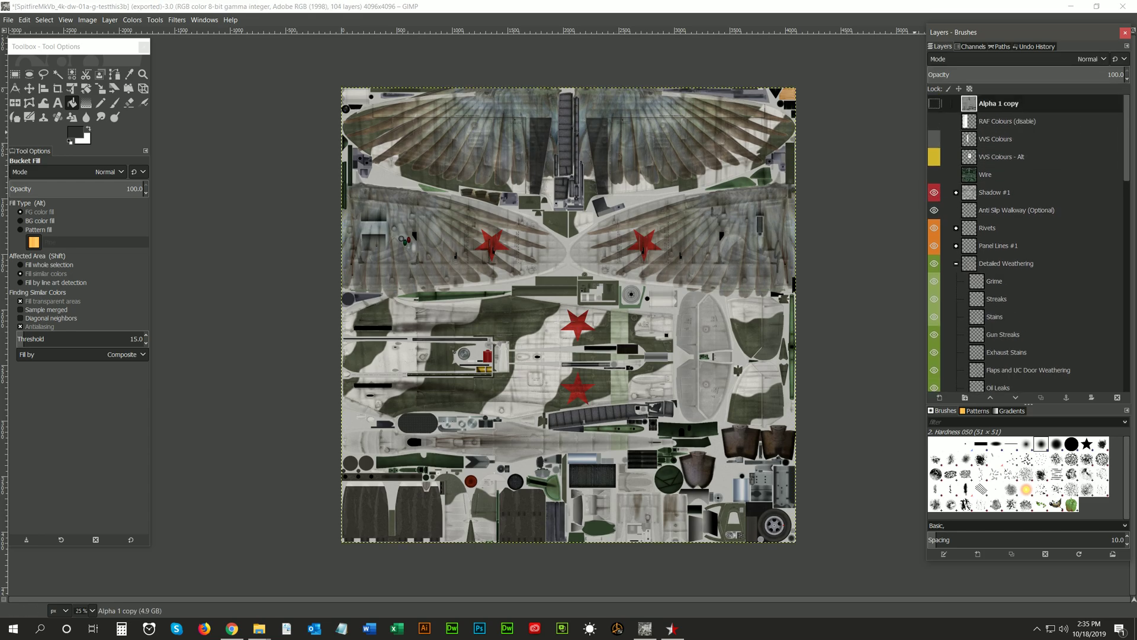
# Step: Rename the Alpha 1 copy layer to myspit and select the RAF Colours (disable) layer
pyautogui.doubleClick(998, 103)
pyautogui.write('myspit')
pyautogui.click(1007, 120)
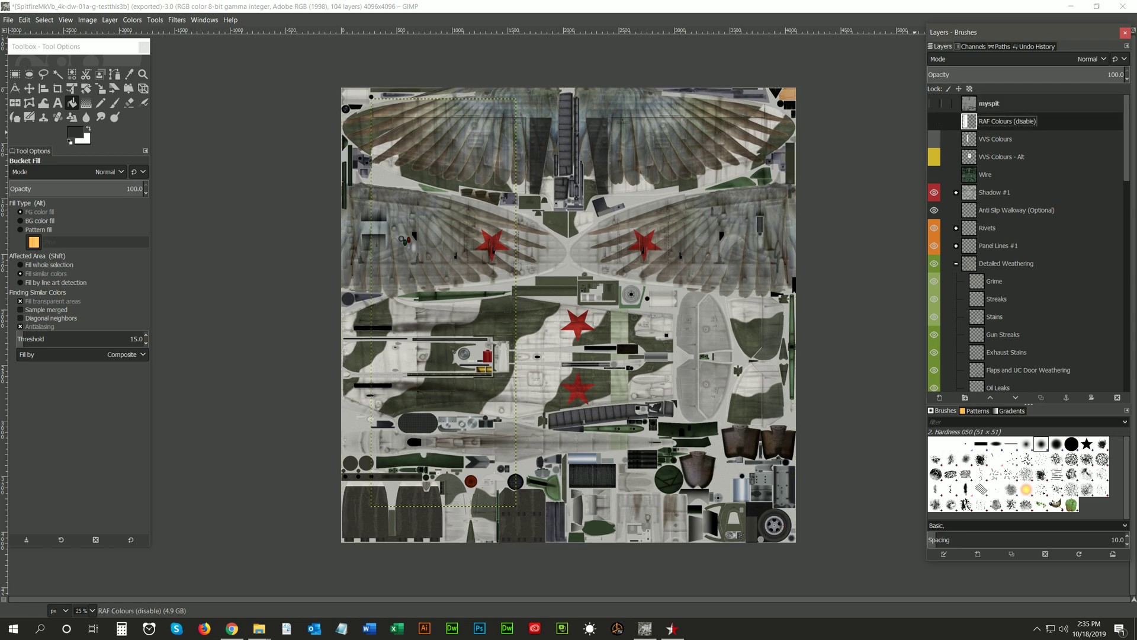
# Step: Toggle the visibility of the myspit and RAF Colours (disable) layers to inspect the alpha image, leaving both hidden
pyautogui.click(934, 103)
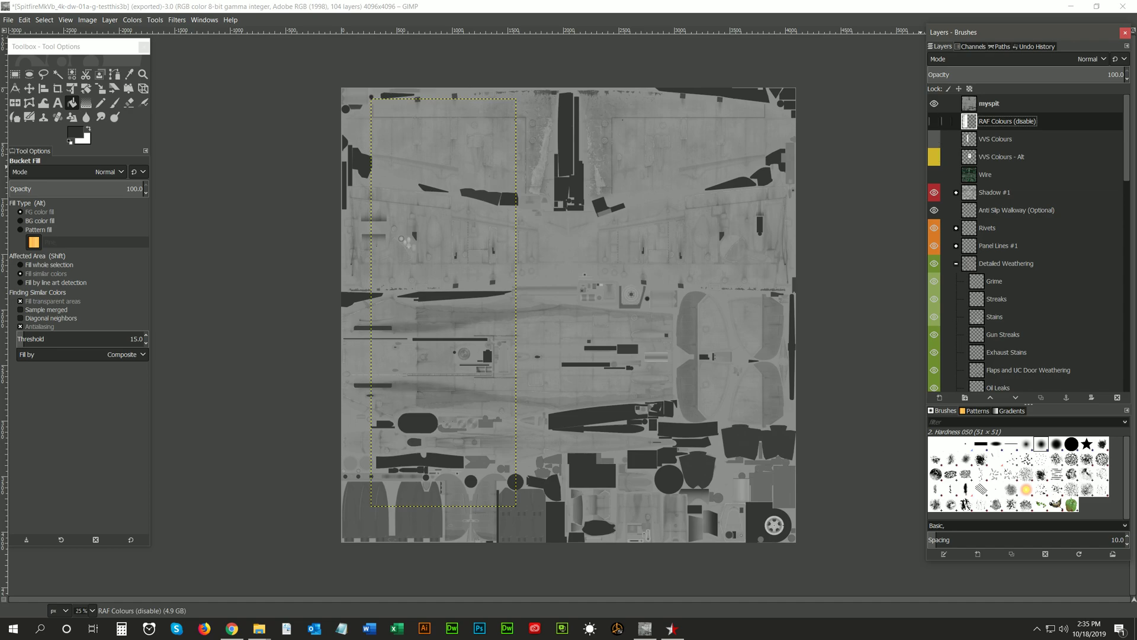
pyautogui.click(934, 121)
pyautogui.click(934, 121)
pyautogui.click(934, 103)
# Step: Copy the myspit layer into a new channel, place it above Alpha 1, and select the Alpha 1 channel
pyautogui.click(989, 103)
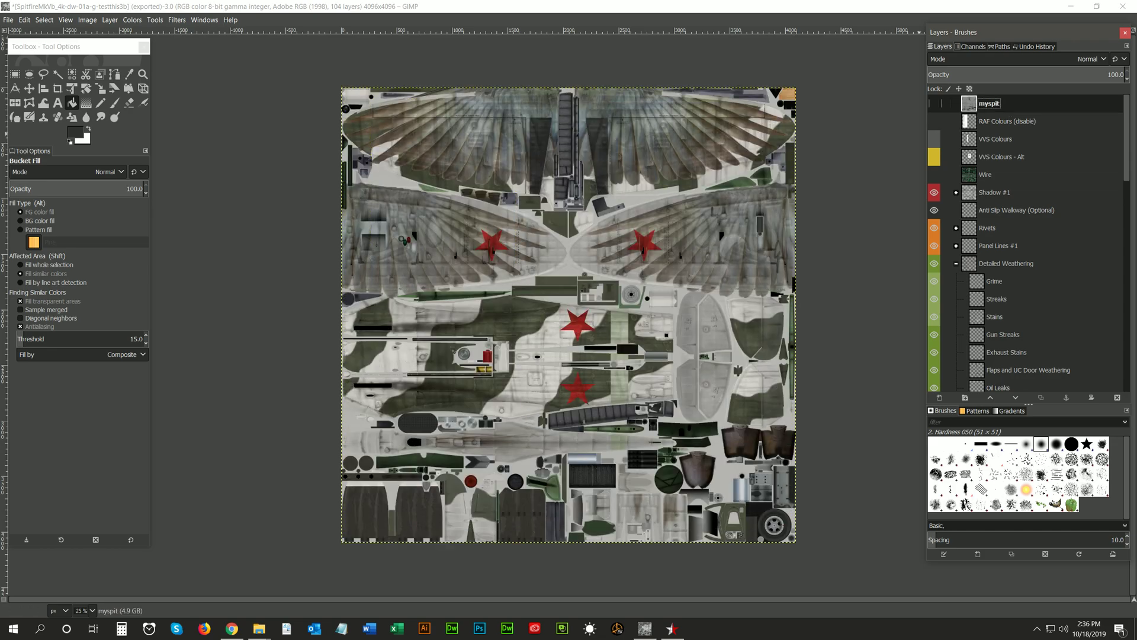
pyautogui.moveTo(988, 103); pyautogui.dragTo(1002, 171)
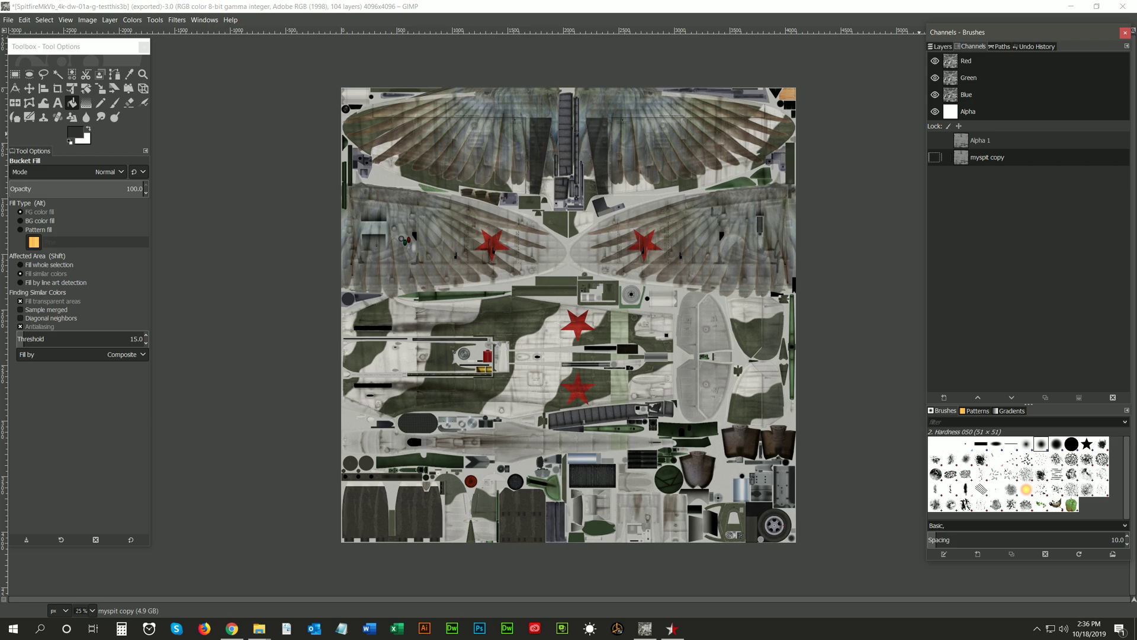
pyautogui.moveTo(1003, 158); pyautogui.dragTo(1002, 141)
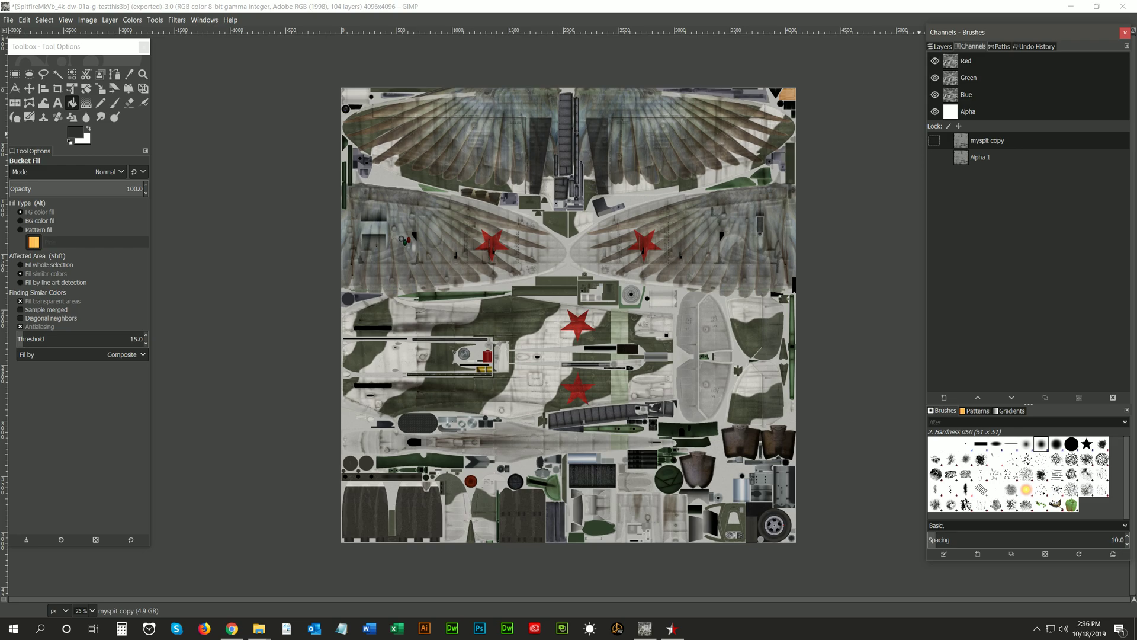
pyautogui.click(1002, 157)
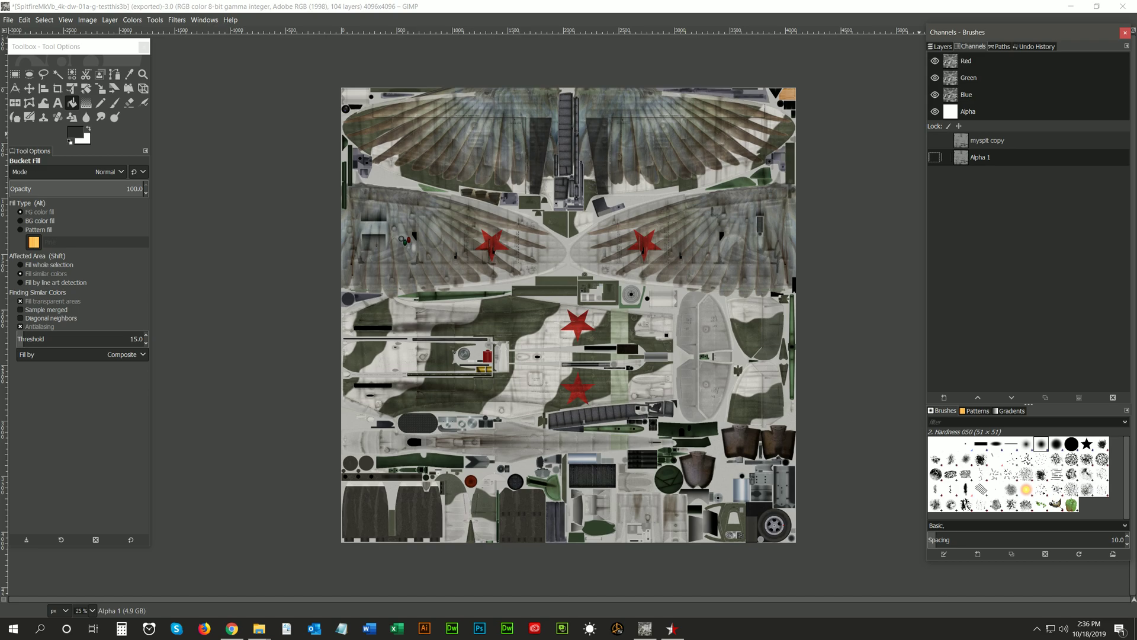
# Step: Select the myspit layer, preview it on the canvas, hide it again, and review the channel list
pyautogui.click(939, 47)
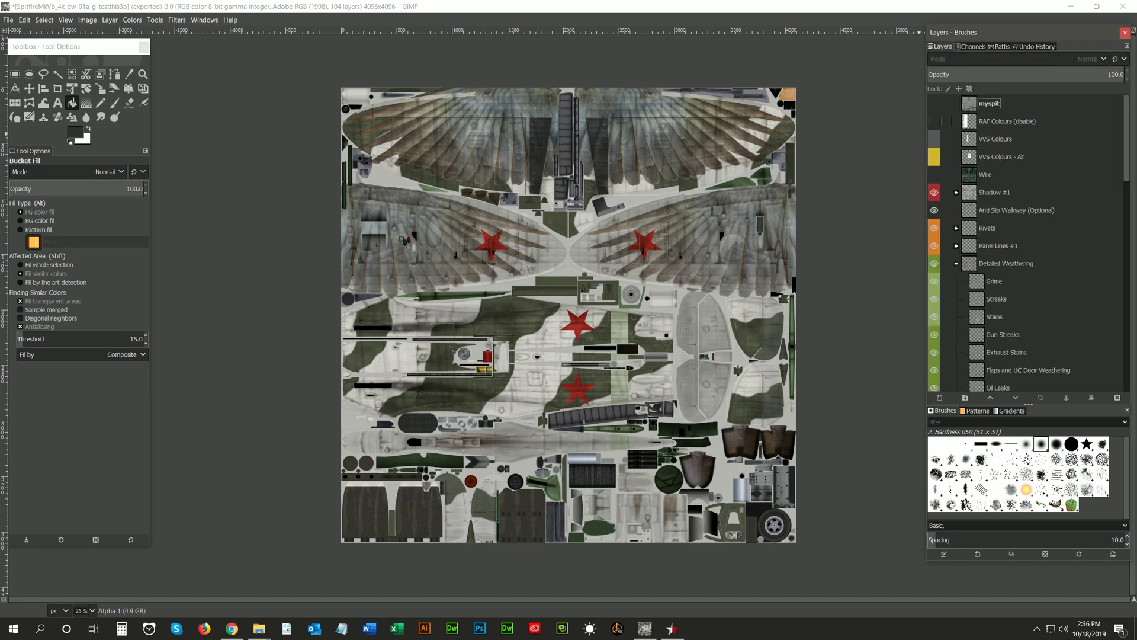
pyautogui.click(988, 103)
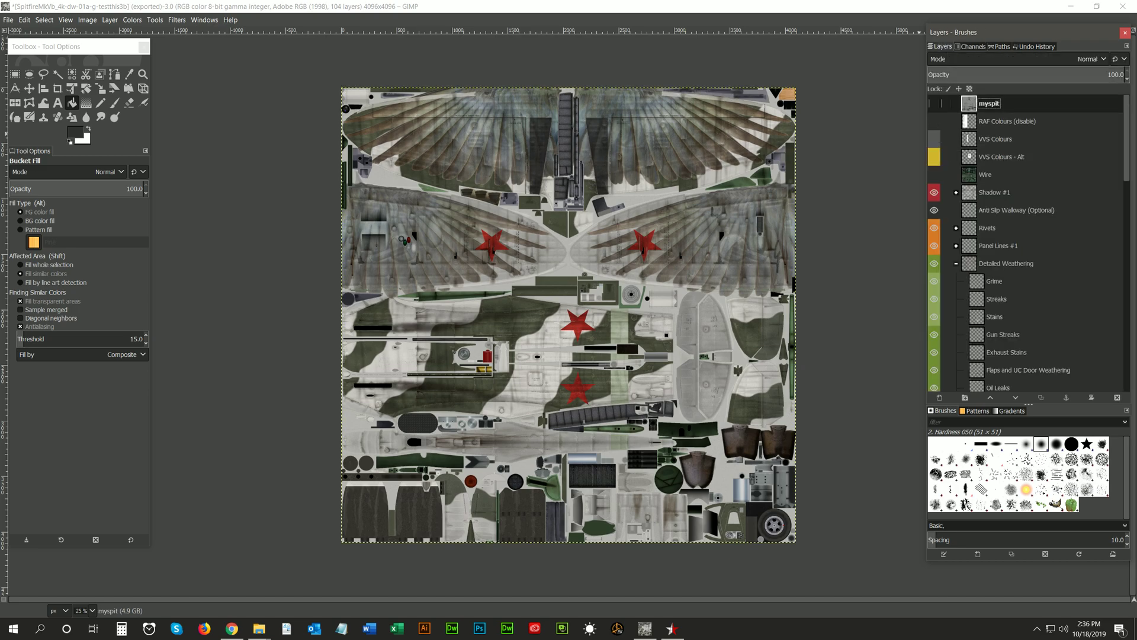
pyautogui.click(934, 103)
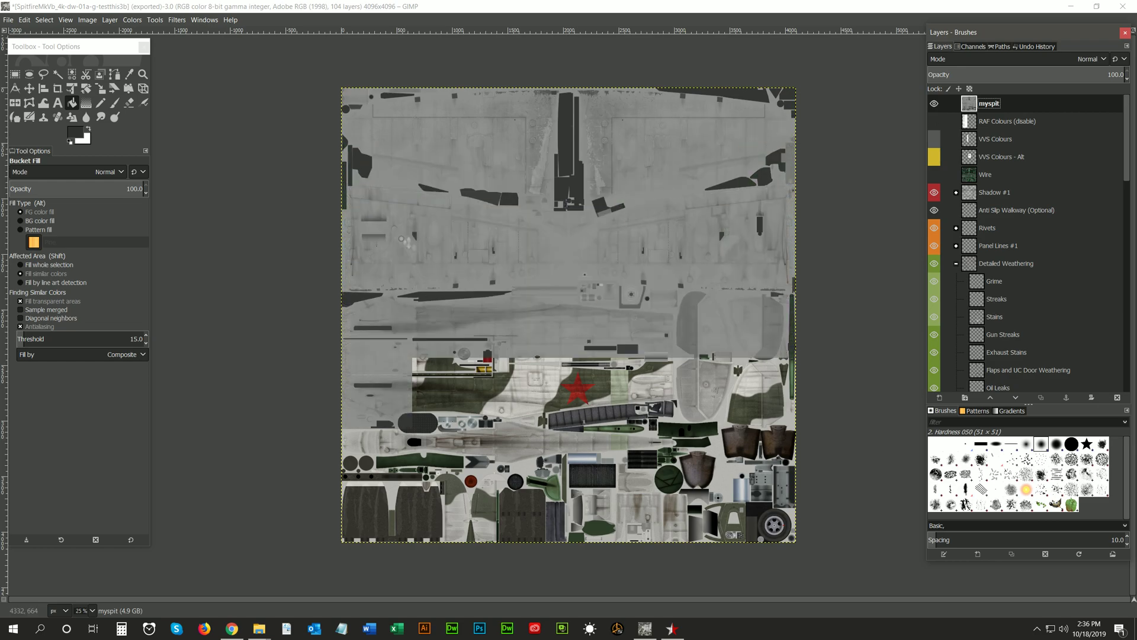
pyautogui.click(933, 103)
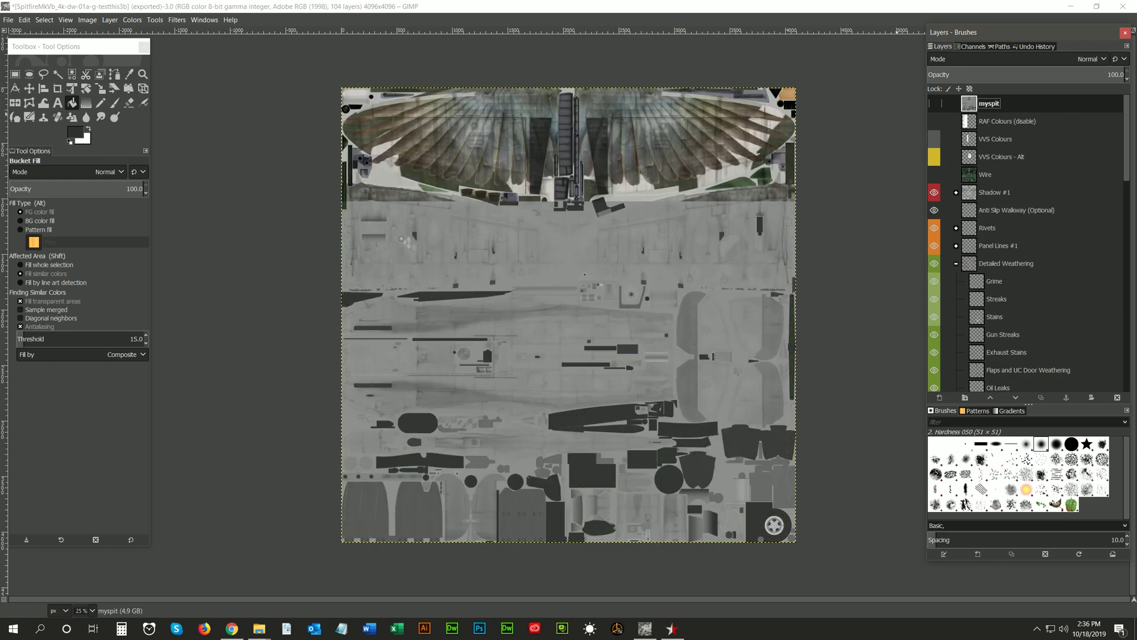
pyautogui.click(970, 46)
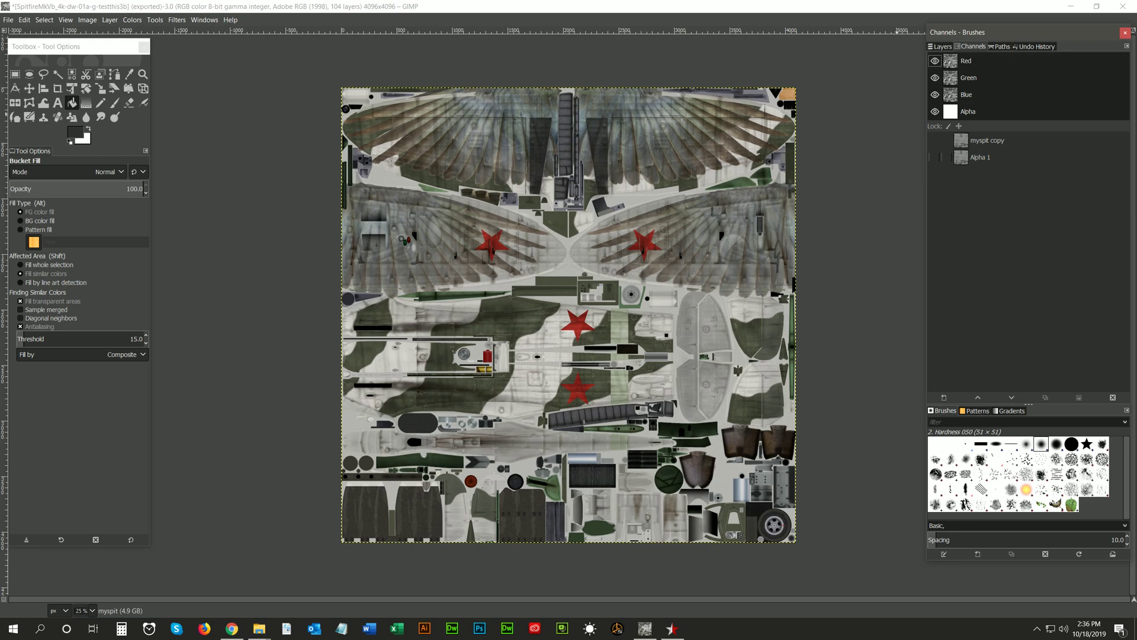
pyautogui.click(939, 46)
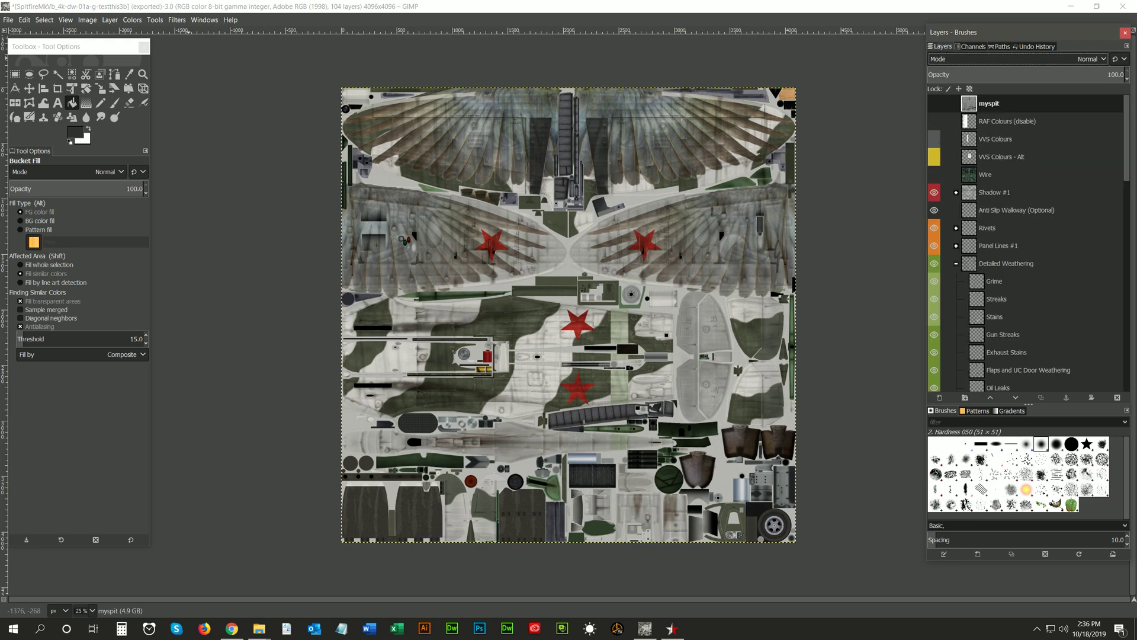
# Step: Flatten the image and add a layer mask to the COLORS layer, initialized from the myspit copy channel
pyautogui.click(87, 19)
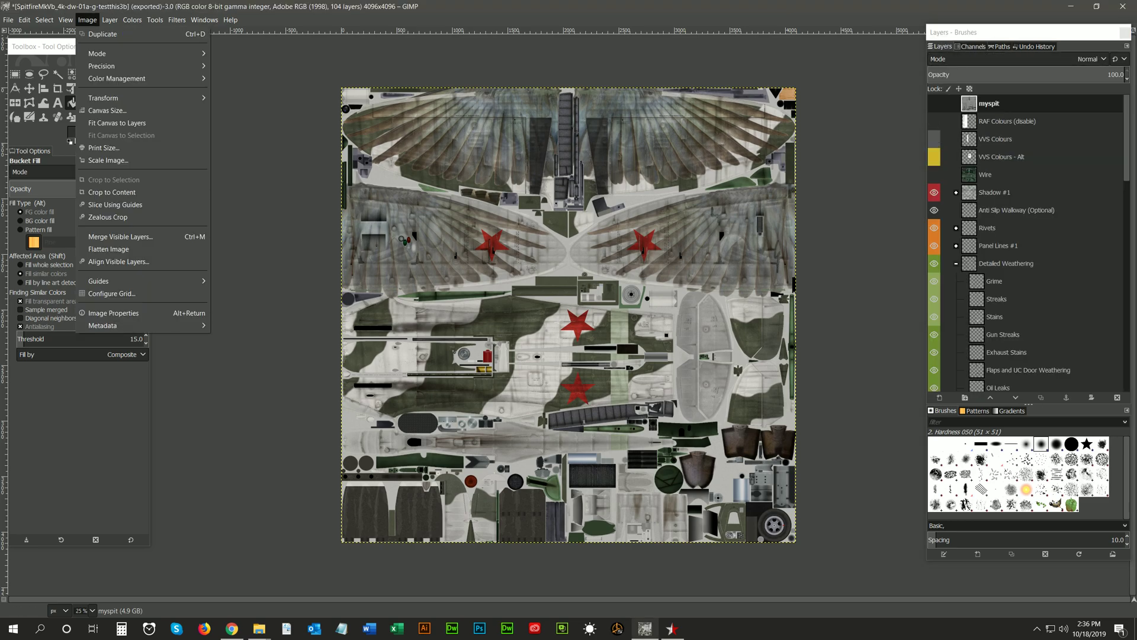
pyautogui.click(109, 248)
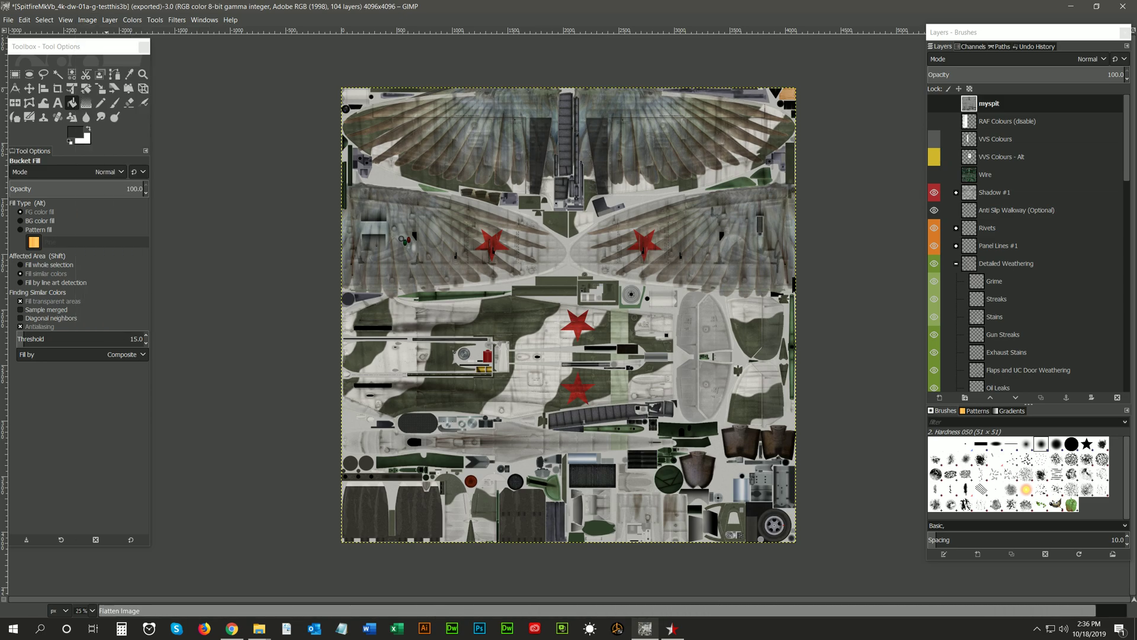
pyautogui.click(109, 20)
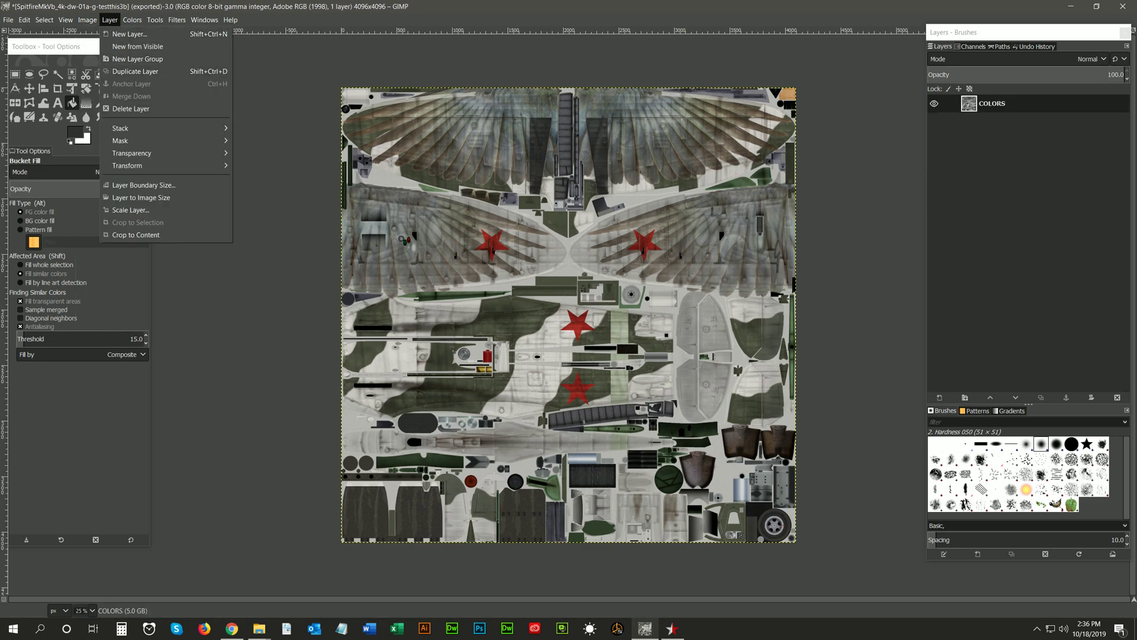
pyautogui.moveTo(127, 140)
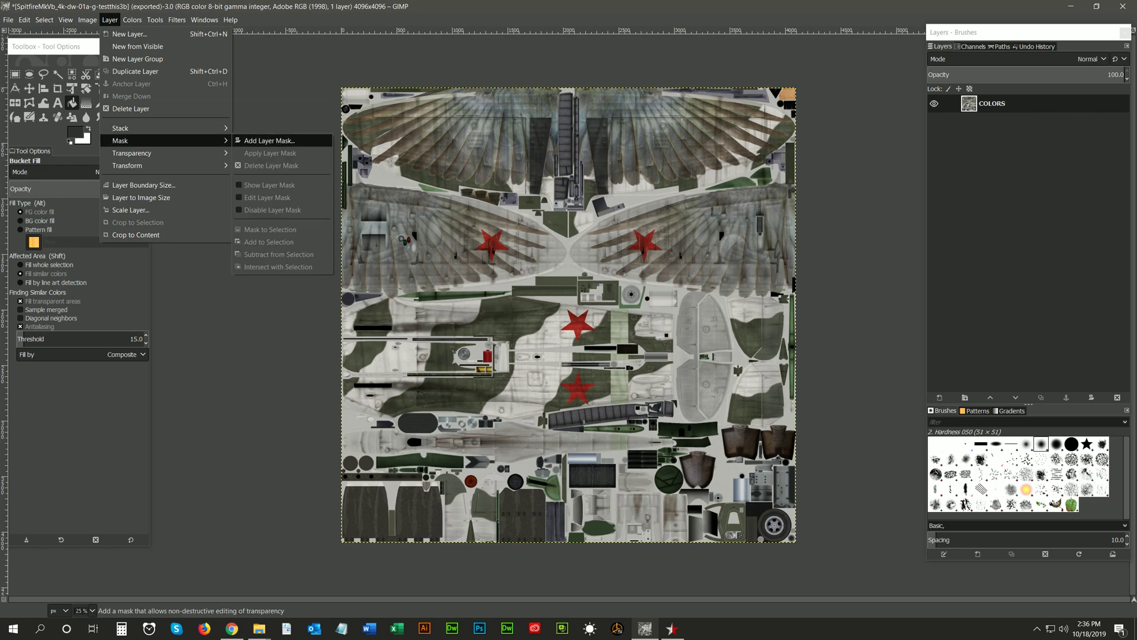
pyautogui.click(269, 141)
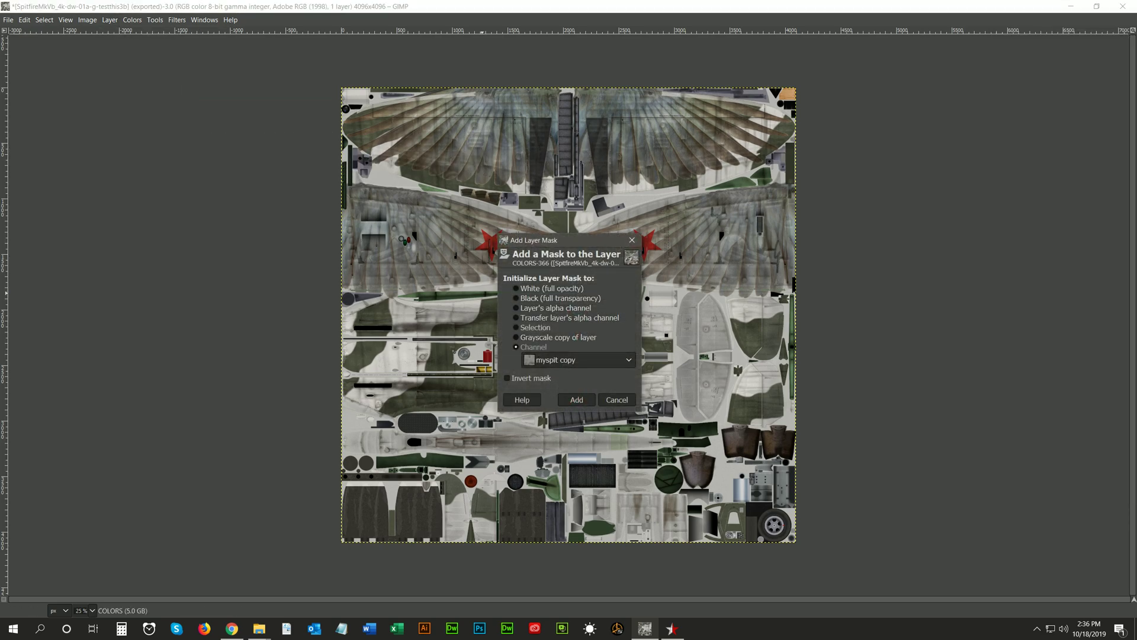
pyautogui.click(578, 360)
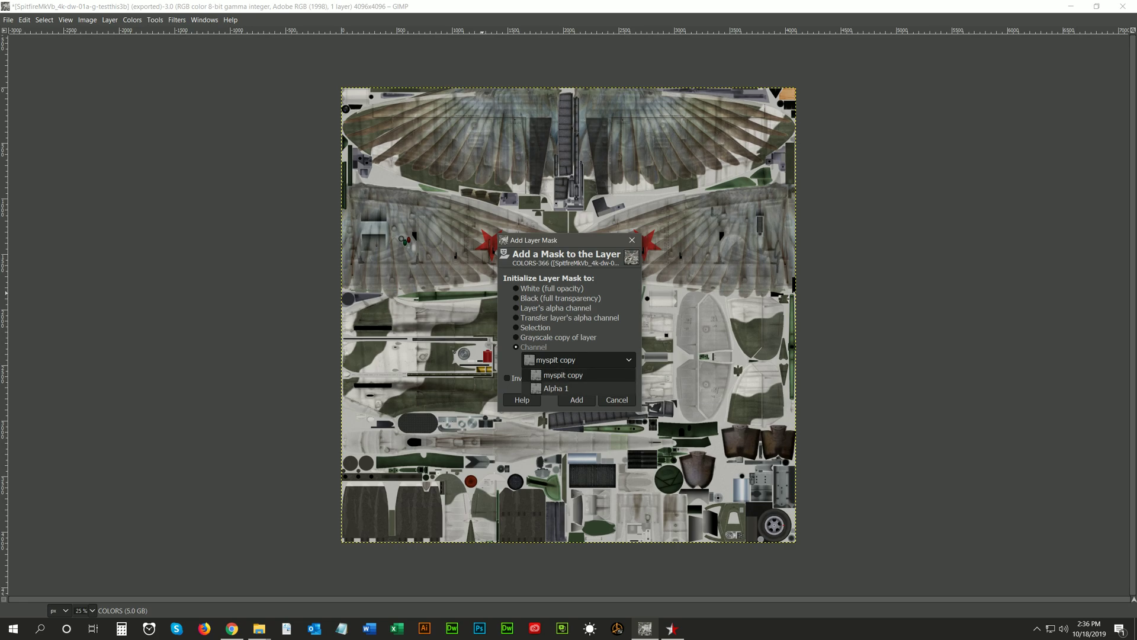
pyautogui.click(563, 375)
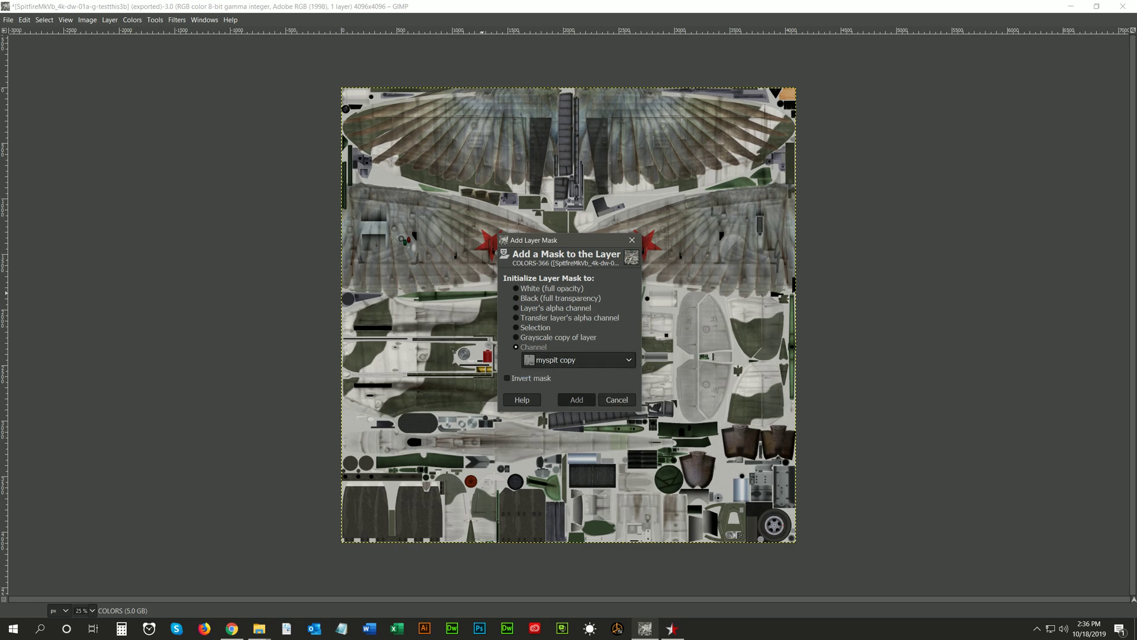
pyautogui.click(577, 400)
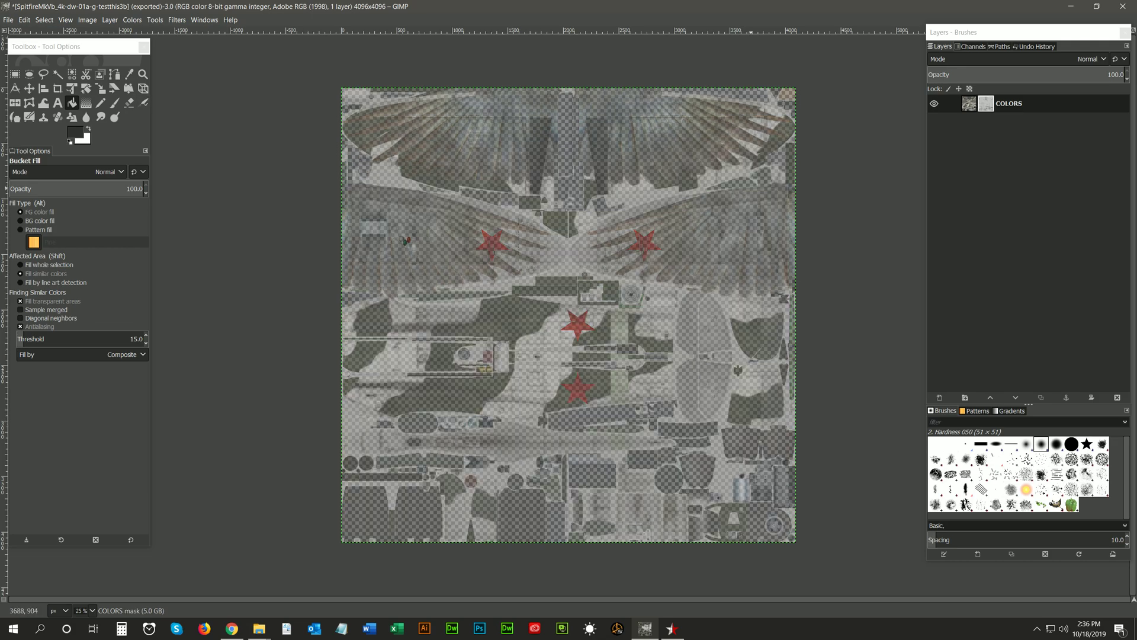
# Step: Undo the layer mask and the flattening to restore the layered template
pyautogui.hotkey('ctrl', 'z')
pyautogui.hotkey('ctrl', 'z')
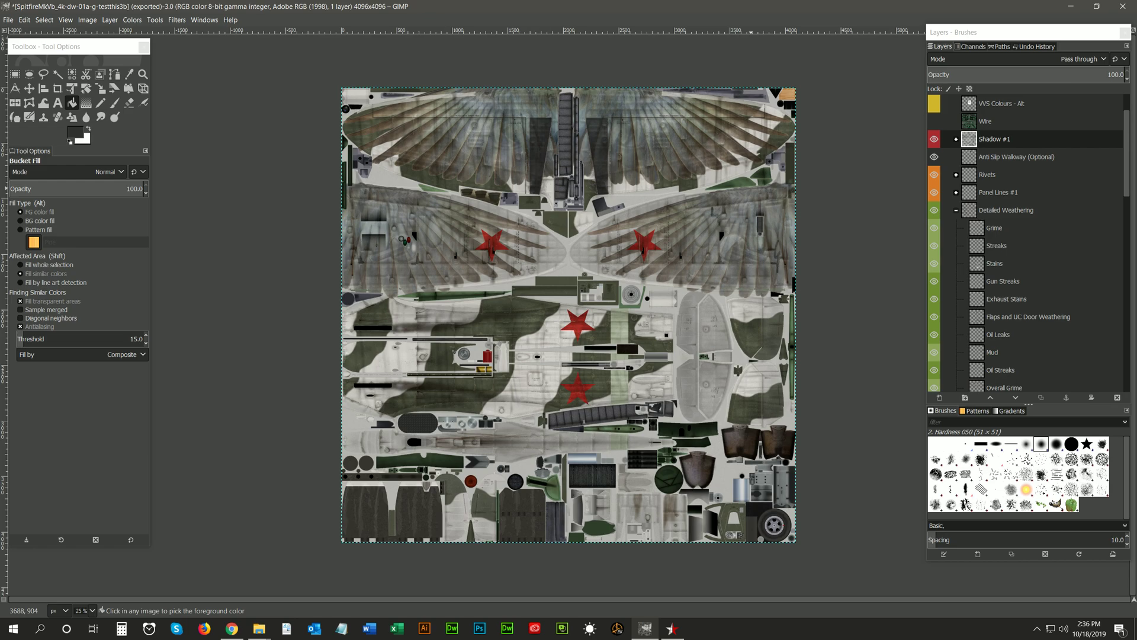